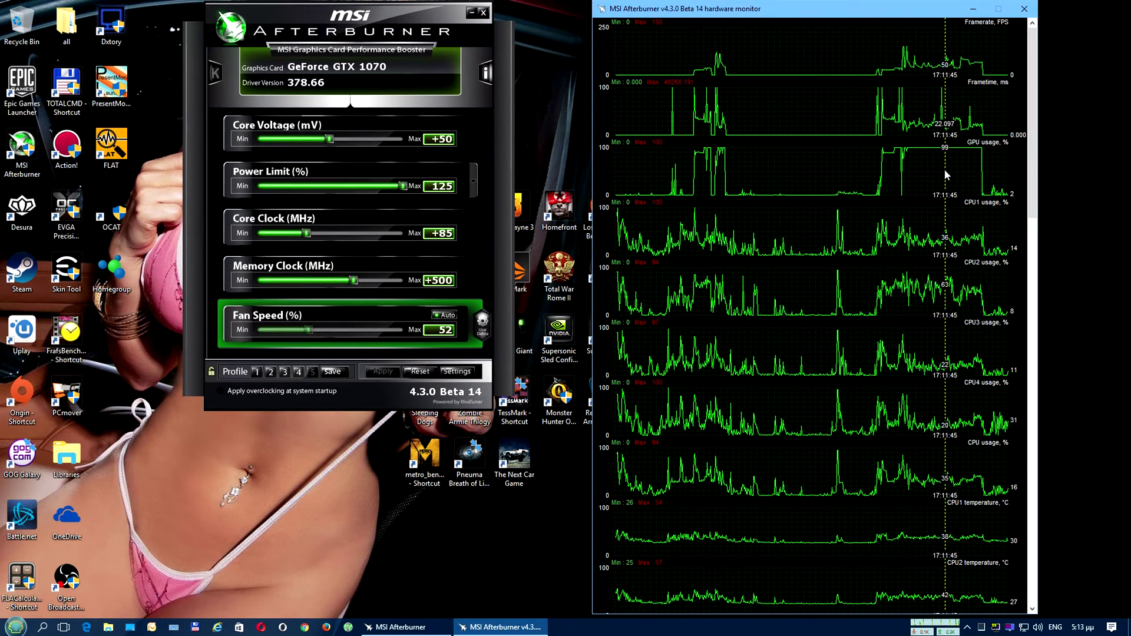
# - Examine the frametime, GPU usage, CPU usage and CPU temperature graphs in the hardware monitor
pyautogui.scroll(-1, 927, 200)
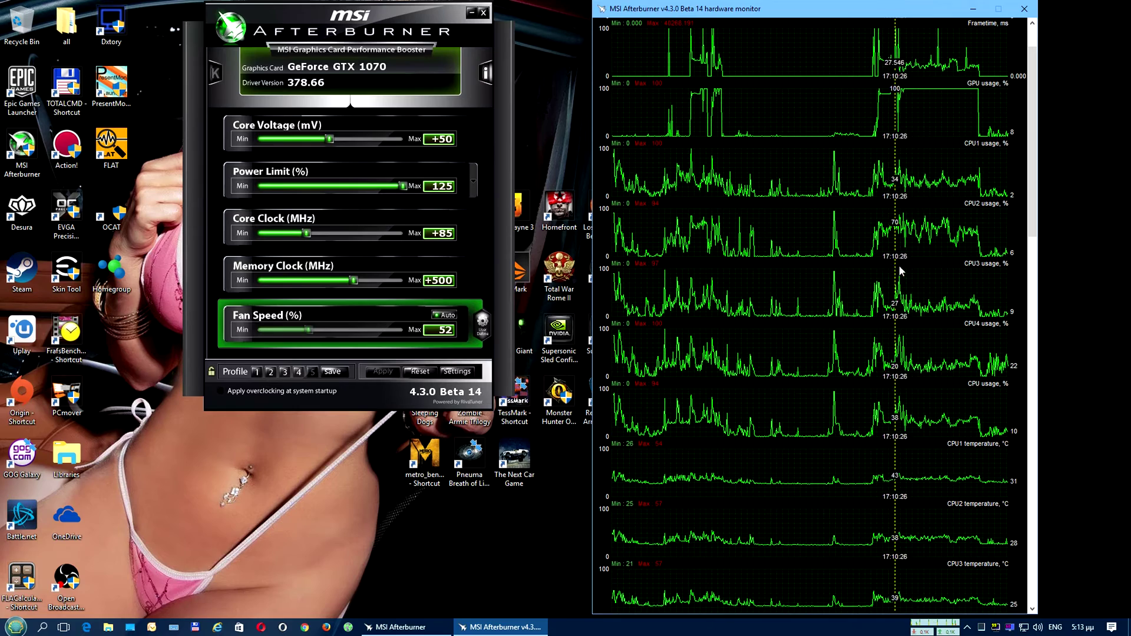
pyautogui.scroll(-3, 937, 272)
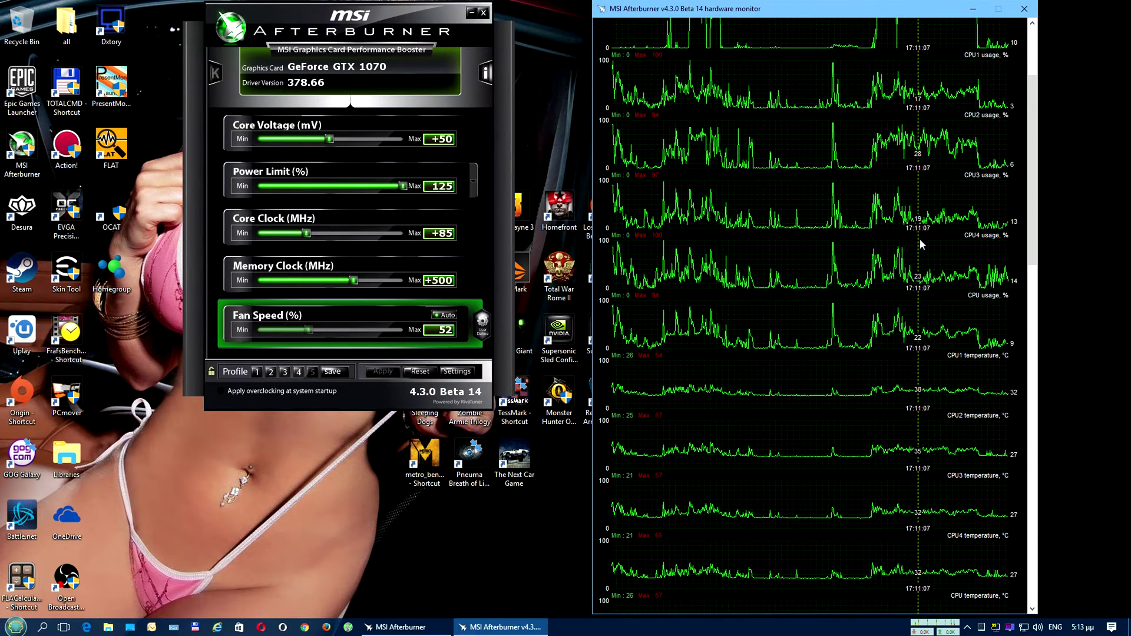
pyautogui.scroll(2, 929, 223)
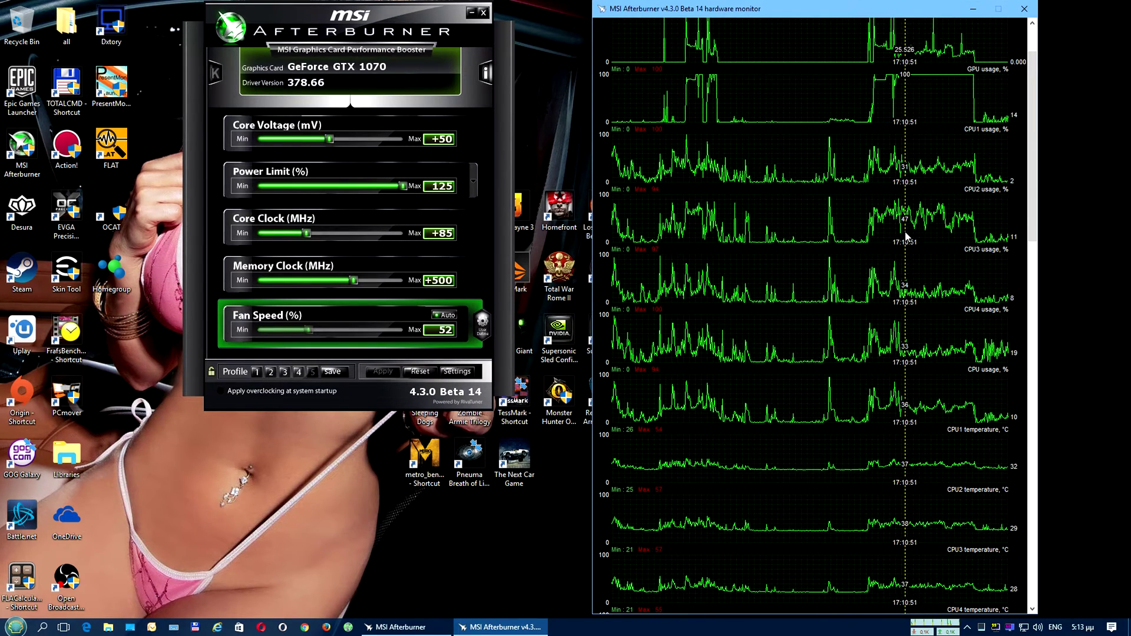
pyautogui.scroll(-2, 931, 235)
pyautogui.scroll(-1, 907, 232)
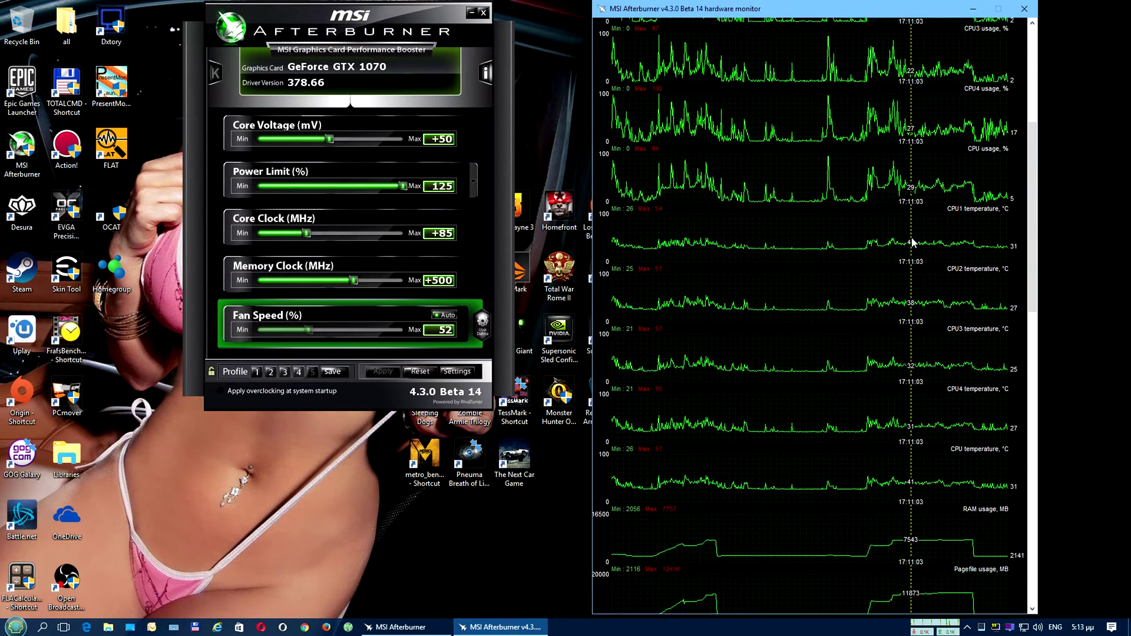
pyautogui.scroll(-2, 910, 235)
pyautogui.scroll(-1, 913, 243)
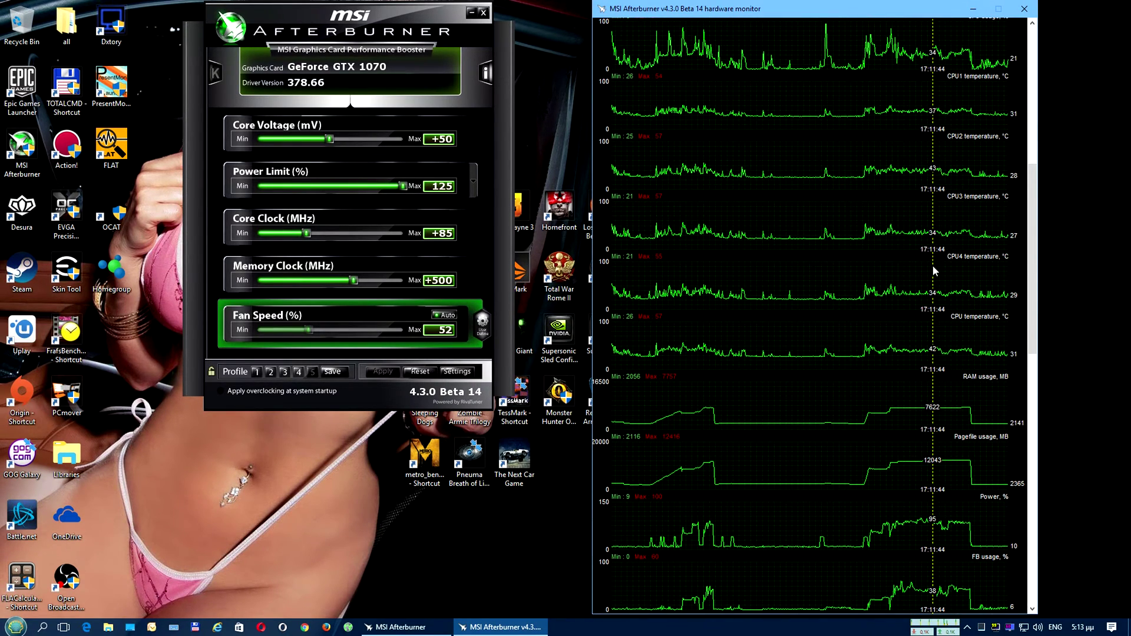
# - Narrow the hardware monitor window and examine the RAM, power, GPU temperature, fan, voltage, clock, memory usage and limit graphs
pyautogui.moveTo(594, 264); pyautogui.dragTo(777, 262)
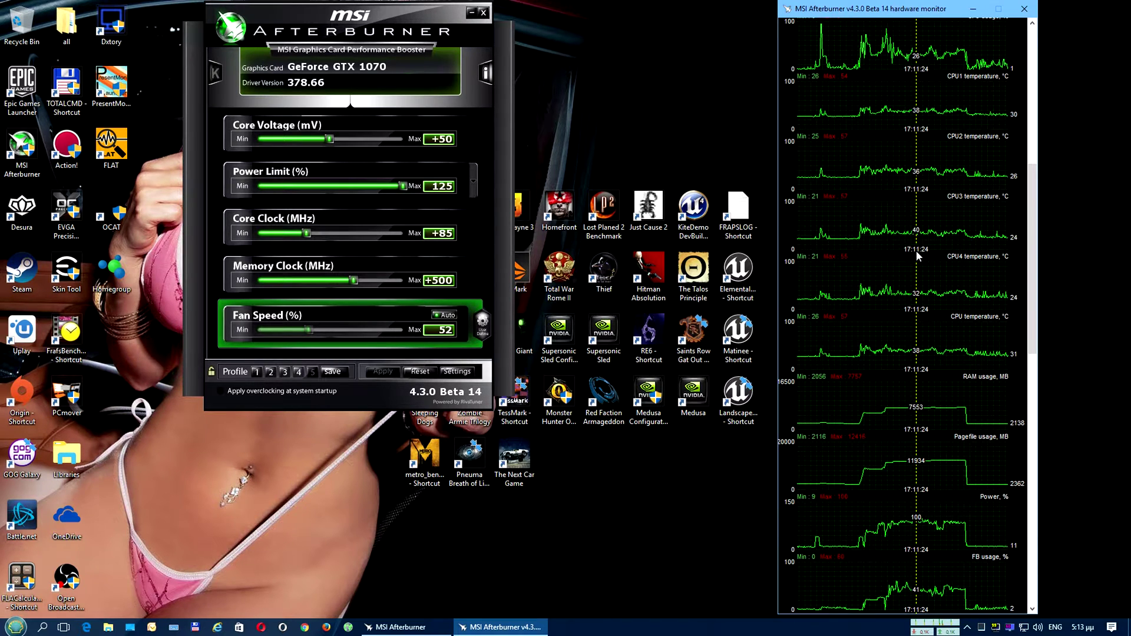
pyautogui.scroll(-1, 916, 253)
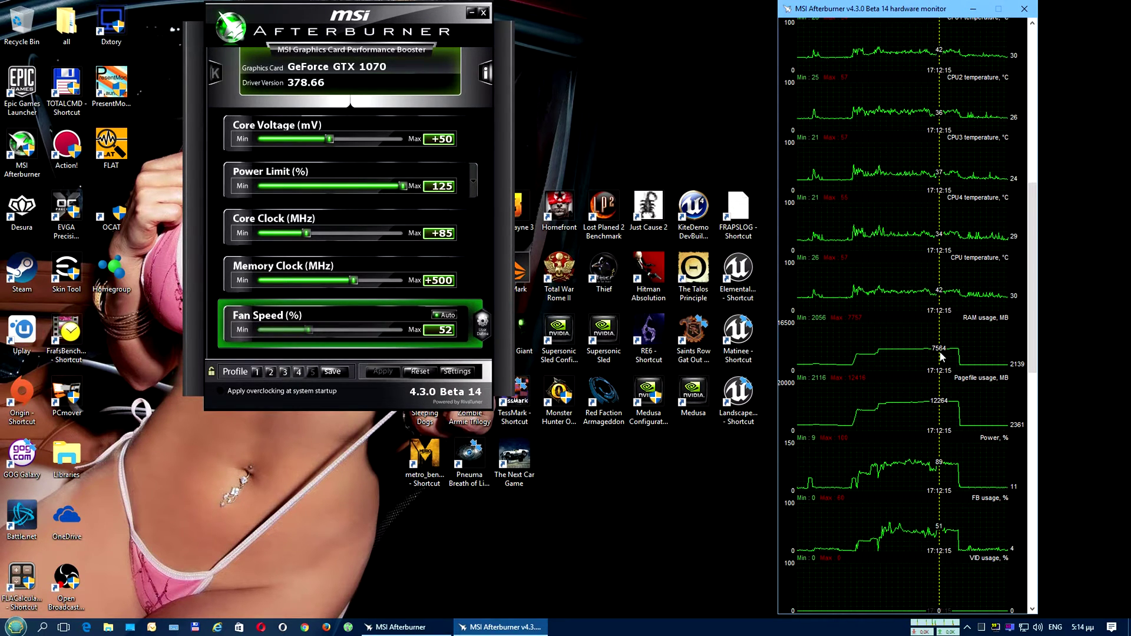
pyautogui.scroll(-2, 936, 354)
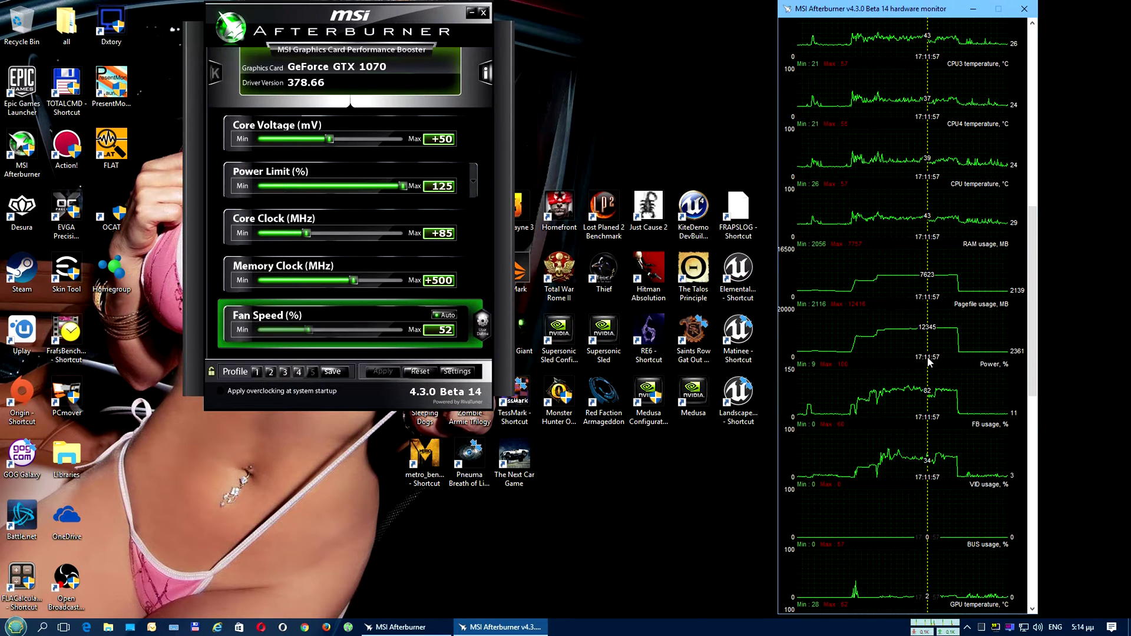
pyautogui.scroll(-1, 929, 361)
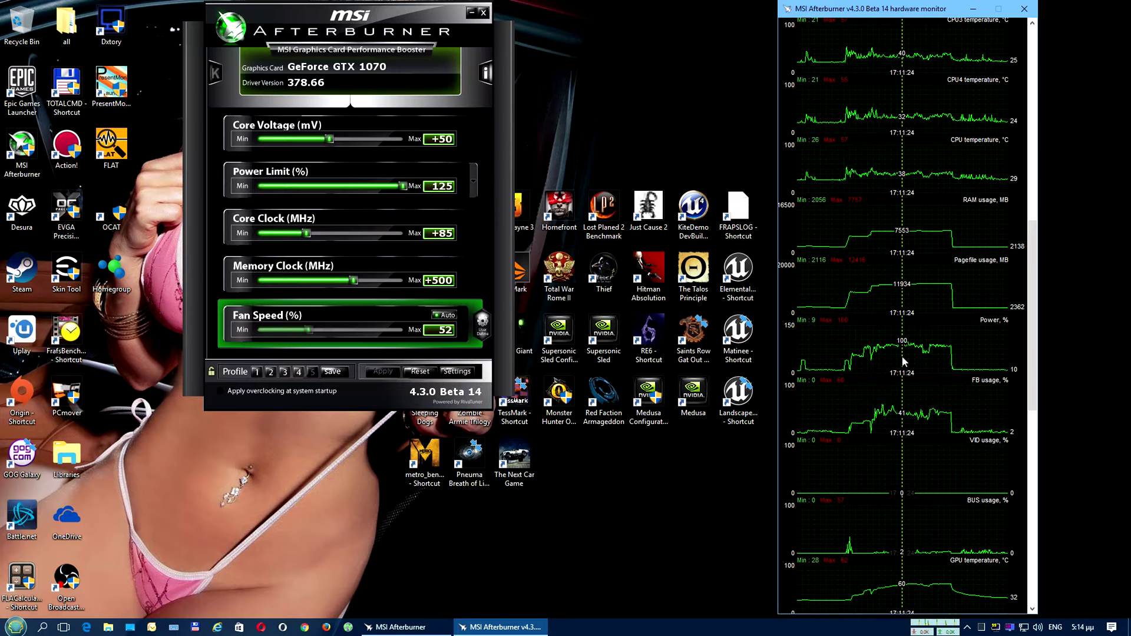
pyautogui.scroll(-3, 904, 361)
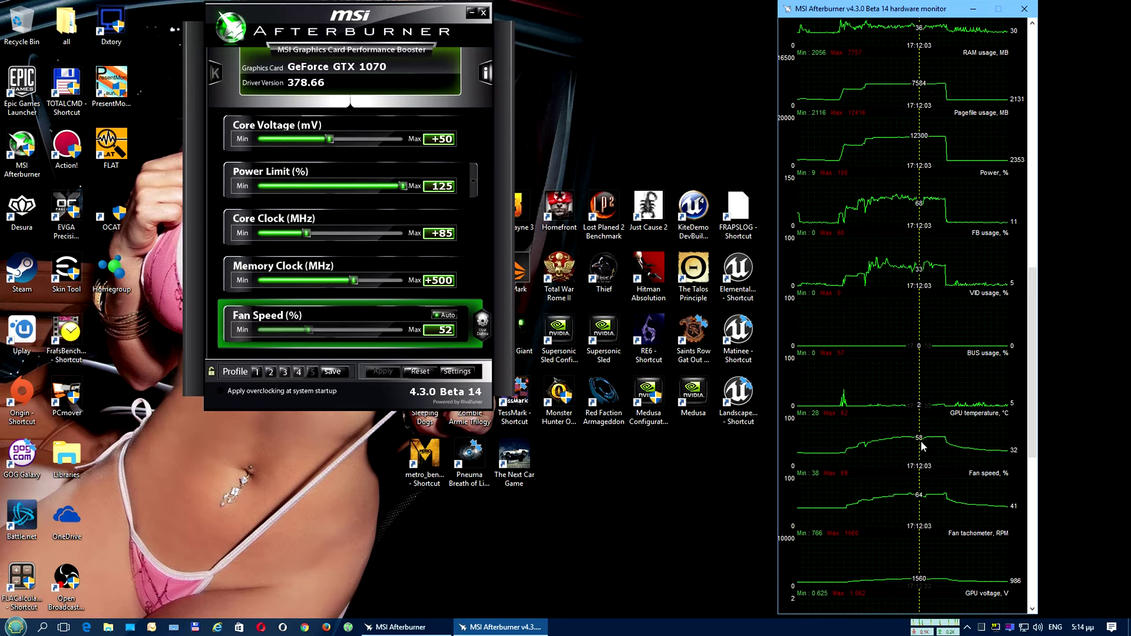
pyautogui.scroll(-1, 942, 449)
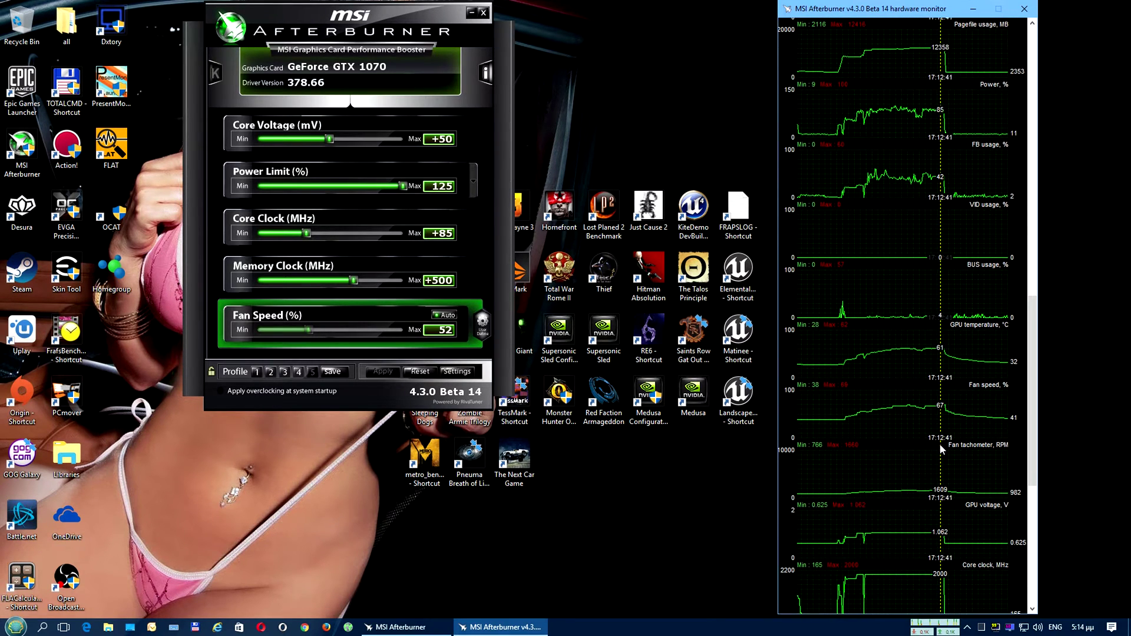
pyautogui.scroll(-1, 921, 433)
pyautogui.scroll(-1, 919, 432)
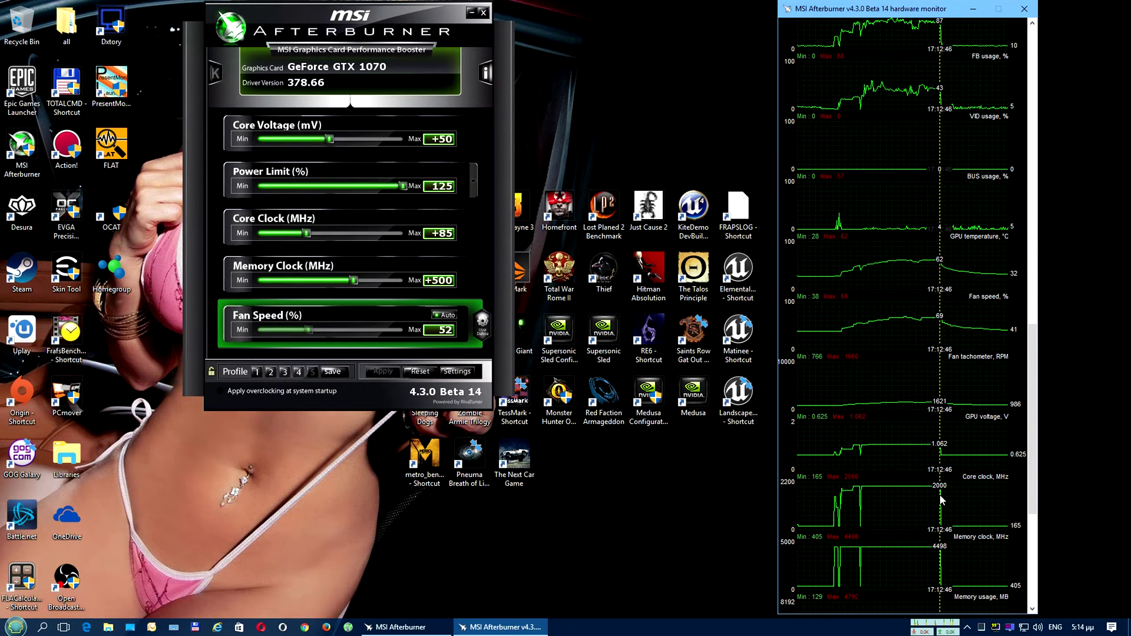
pyautogui.scroll(-3, 882, 492)
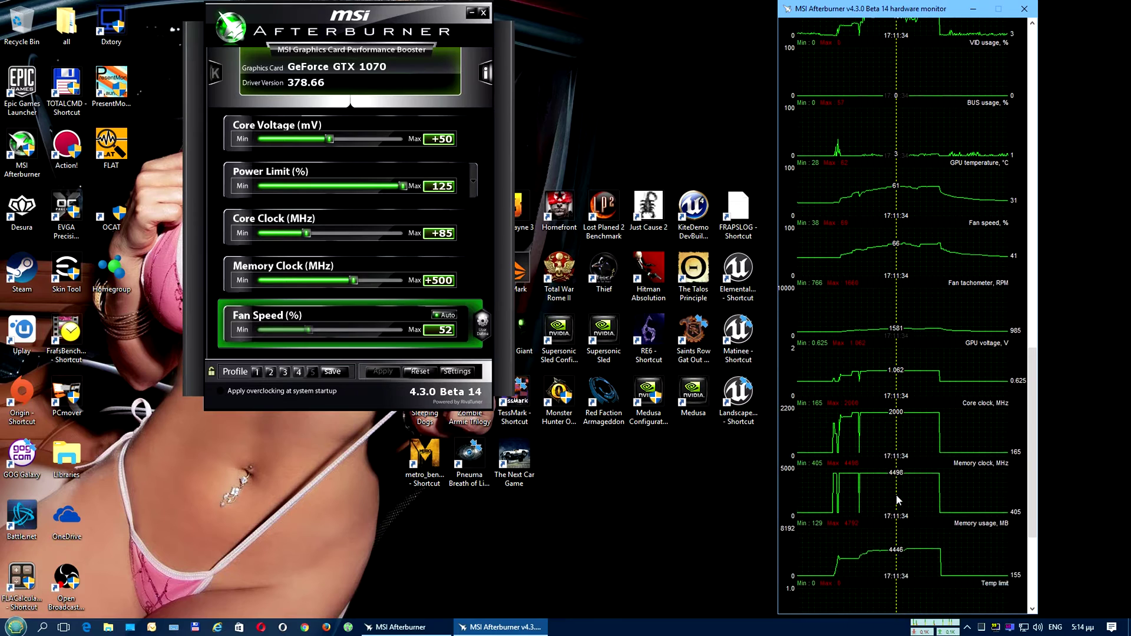
pyautogui.scroll(-1, 907, 486)
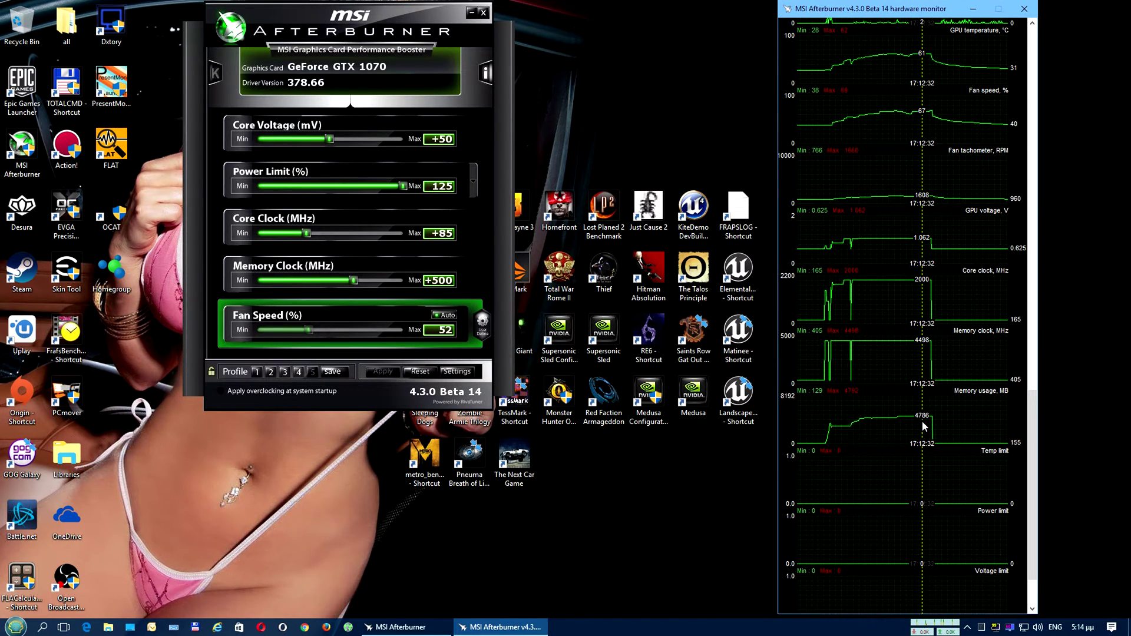
pyautogui.scroll(-2, 921, 420)
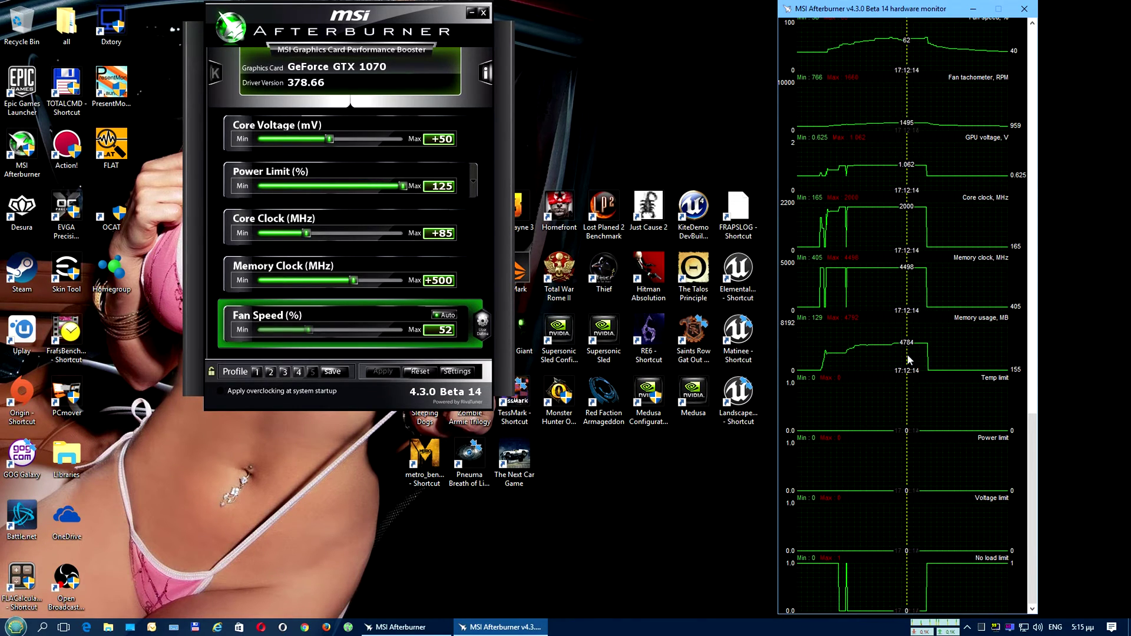
# - Close the detached hardware monitor window and minimize MSI Afterburner to the desktop
pyautogui.click(1030, 14)
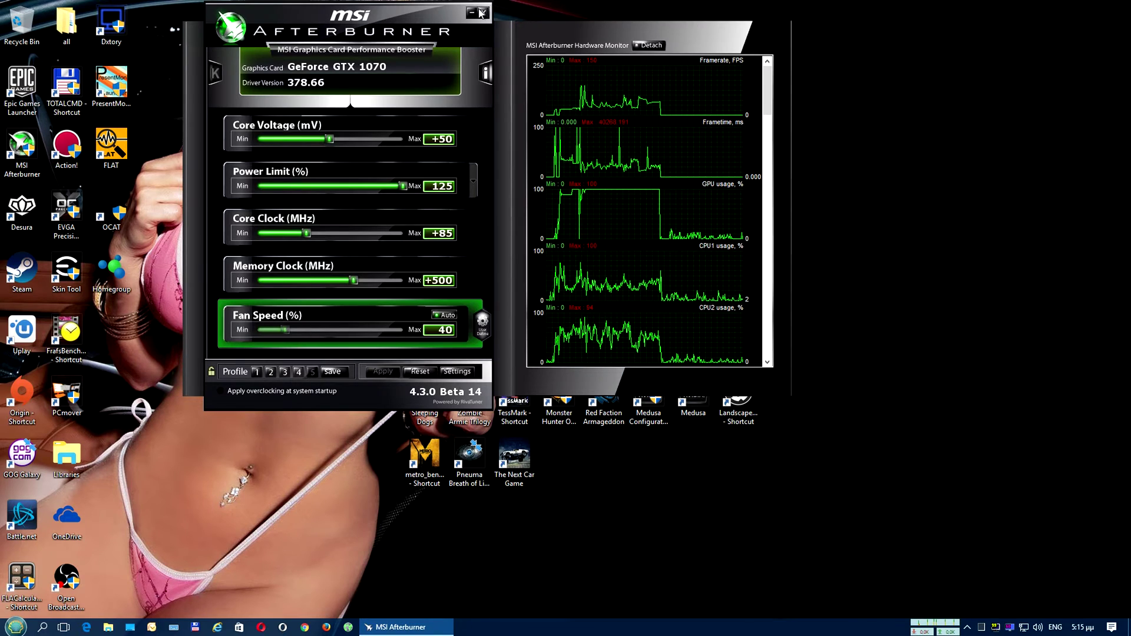
pyautogui.click(472, 13)
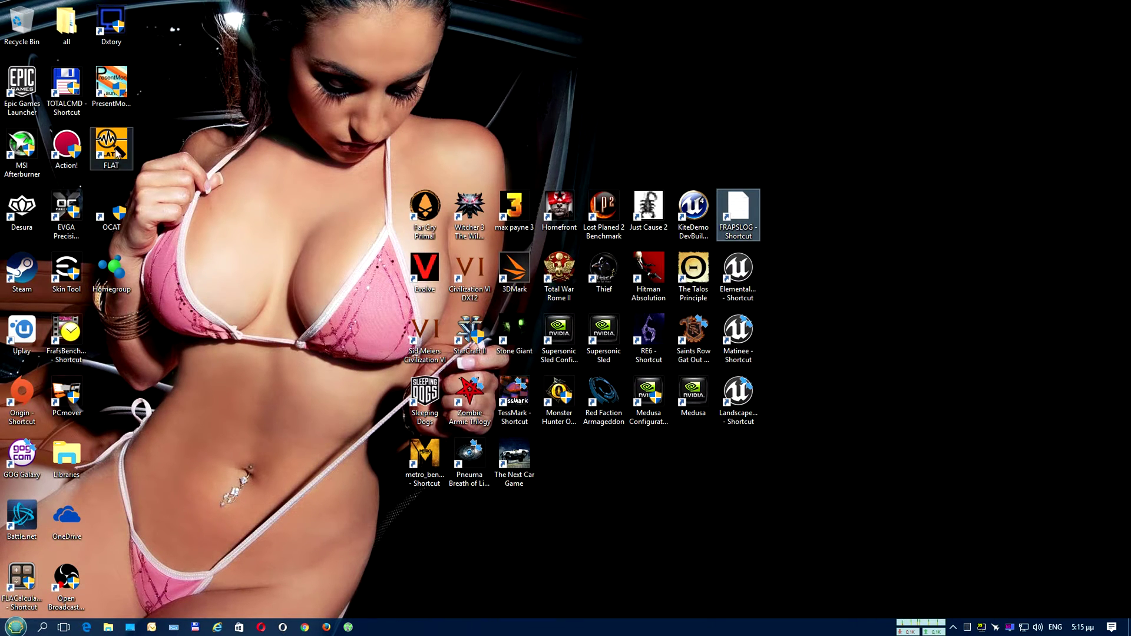
# - Open FLAT, set the title to Kite Demo, and start a log import with the GPU name GTX 1070 i5 2500k
pyautogui.doubleClick(130, 166)
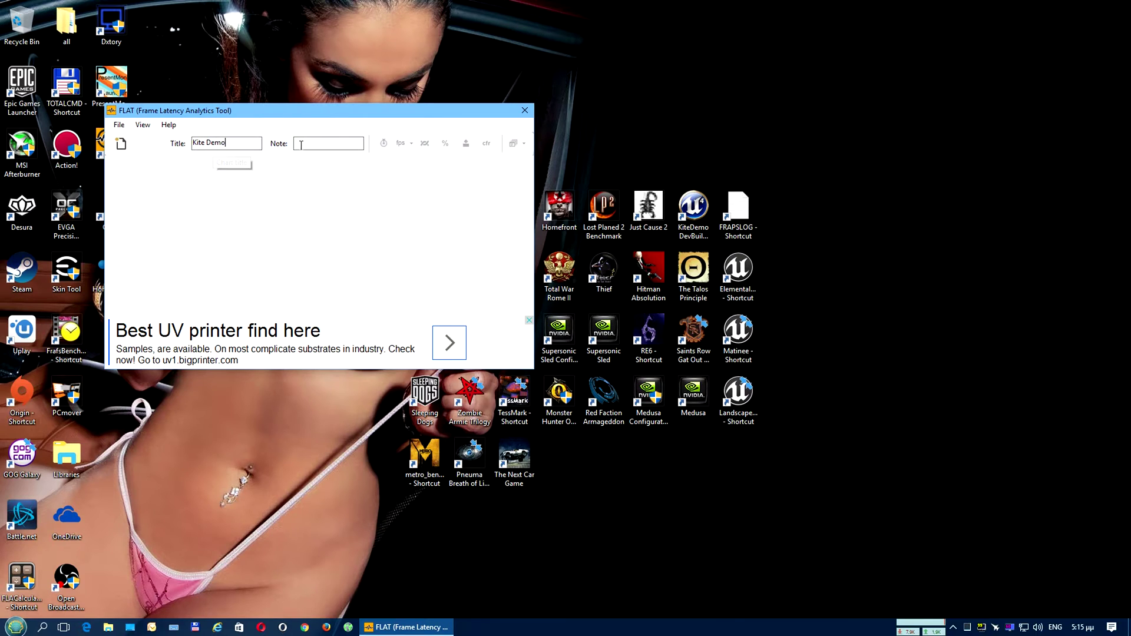
pyautogui.moveTo(314, 110); pyautogui.dragTo(478, 185)
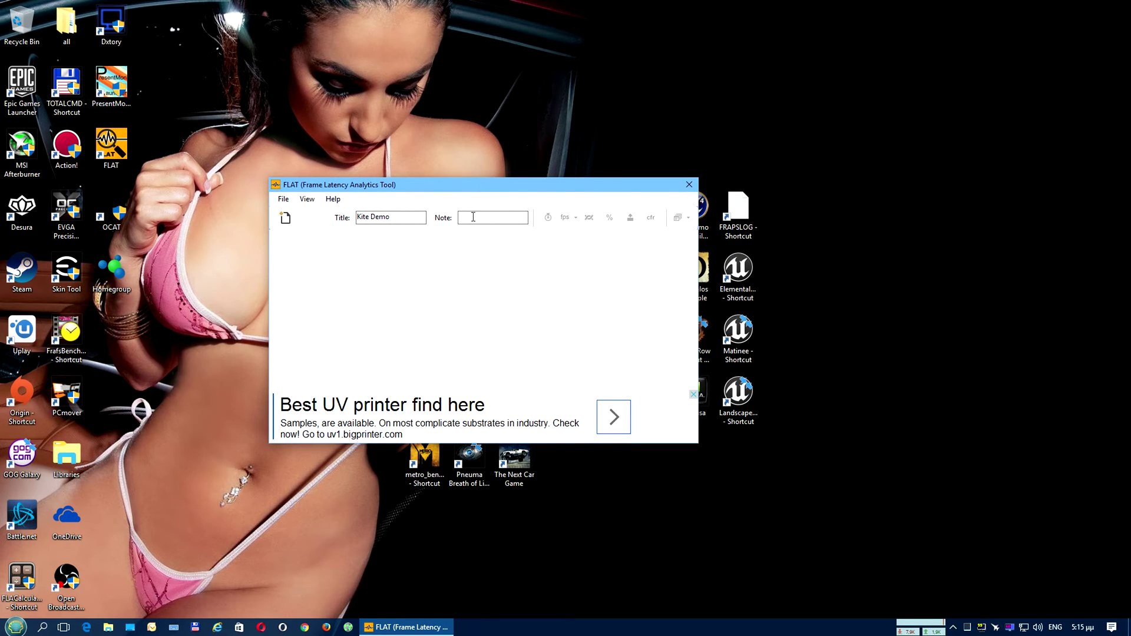
pyautogui.click(287, 218)
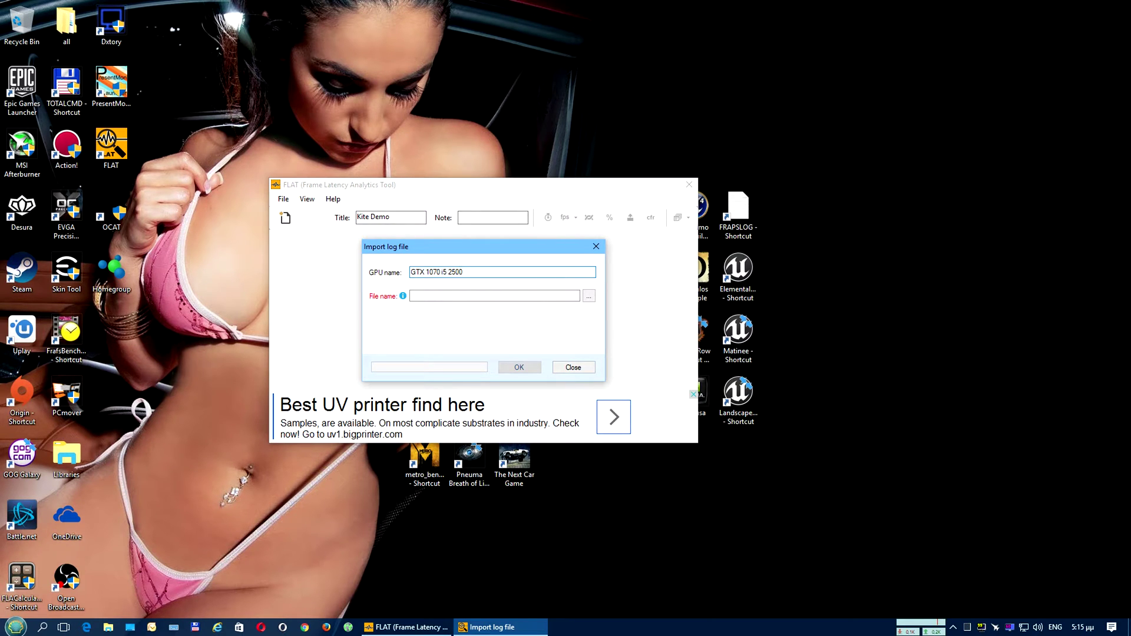
# - Browse for the import's log file in Local Disk (C:), Program Files (x86), fraps, Benchmarks
pyautogui.click(589, 295)
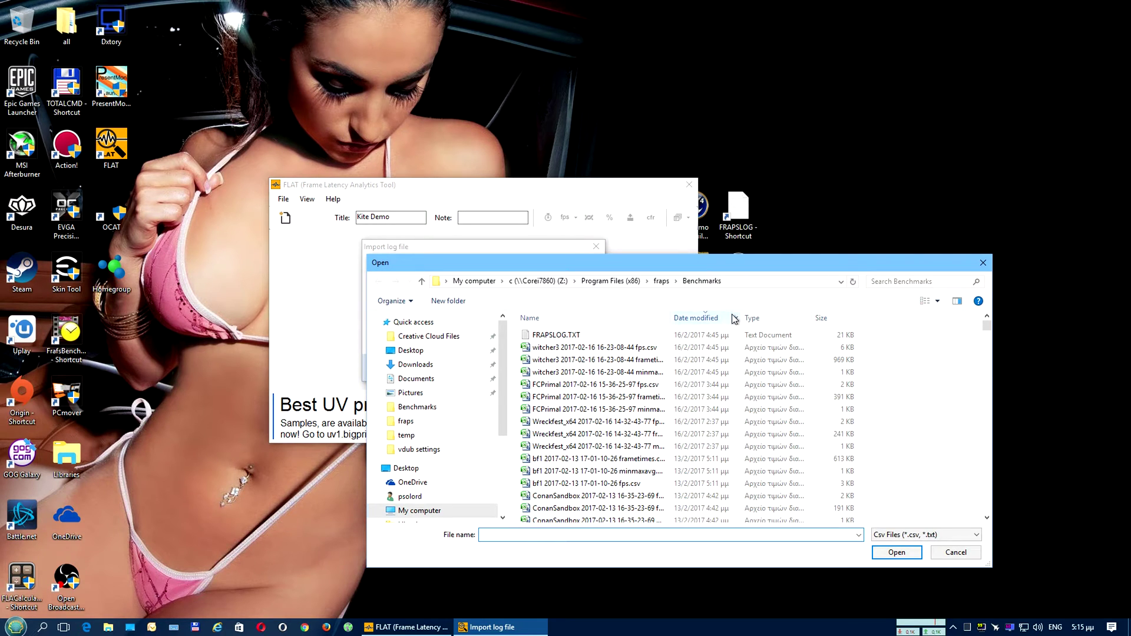
pyautogui.click(460, 282)
pyautogui.scroll(5, 577, 338)
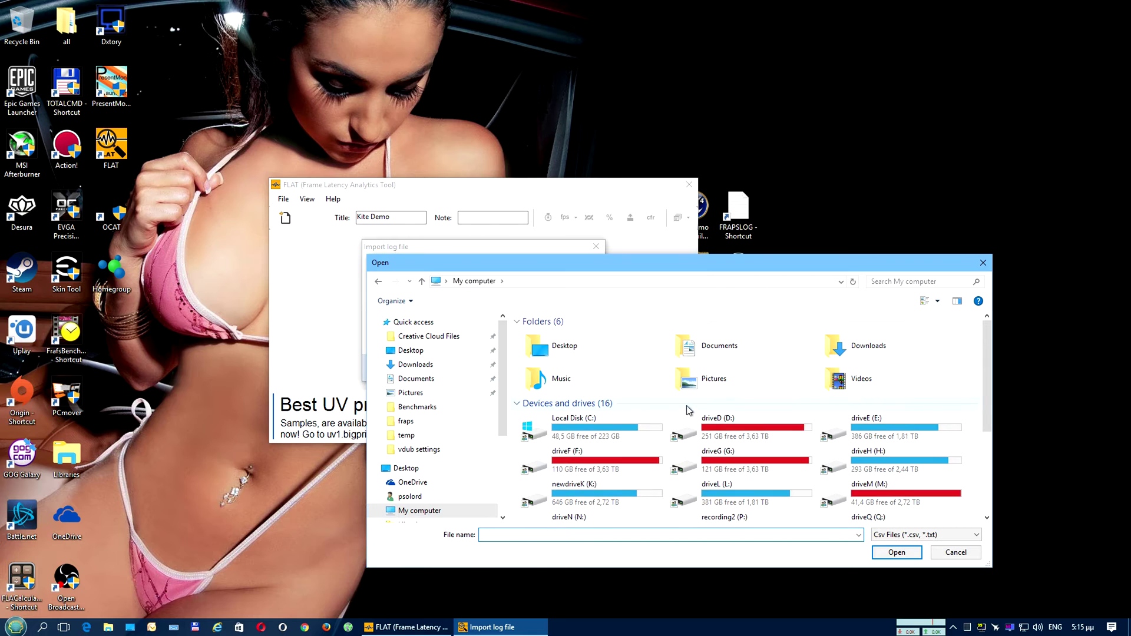
pyautogui.doubleClick(618, 440)
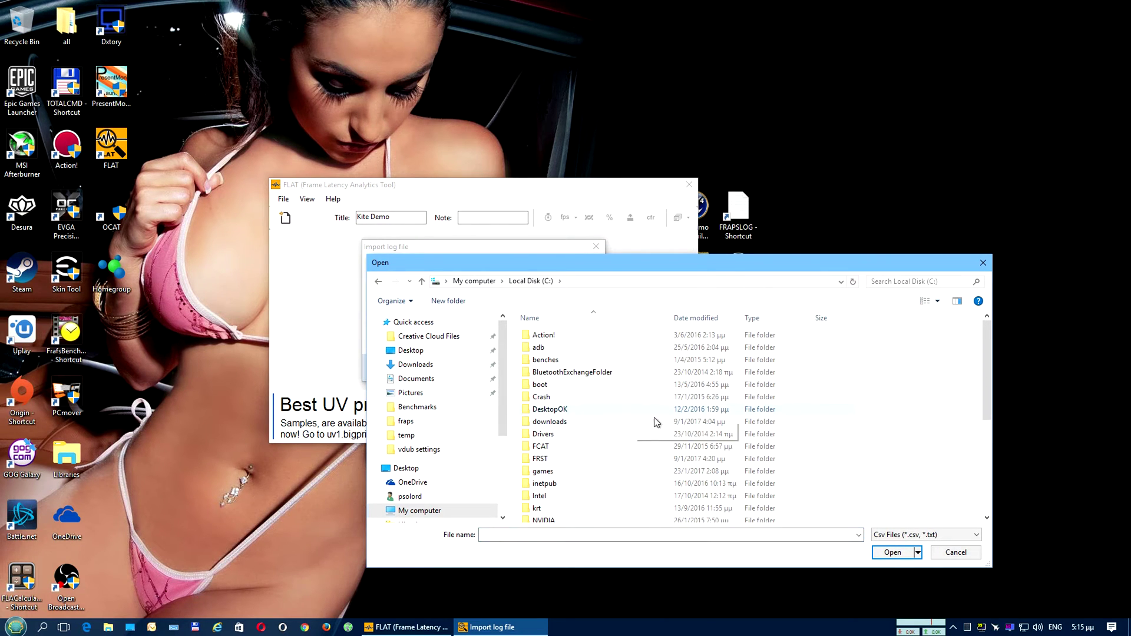
pyautogui.scroll(-4, 724, 415)
pyautogui.doubleClick(578, 435)
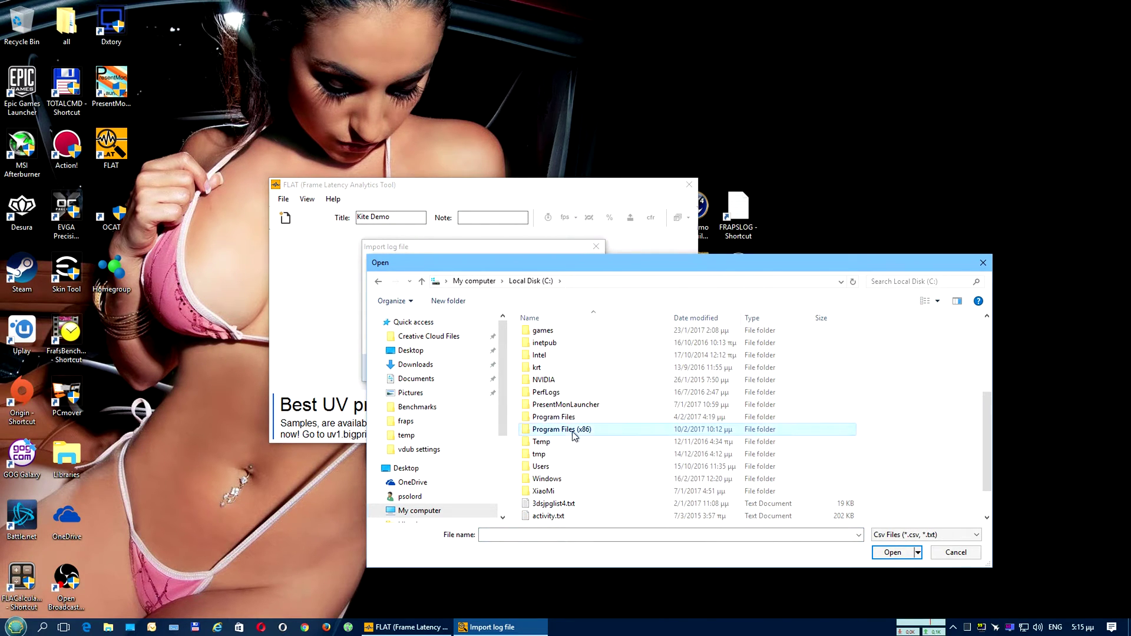
pyautogui.scroll(-10, 730, 436)
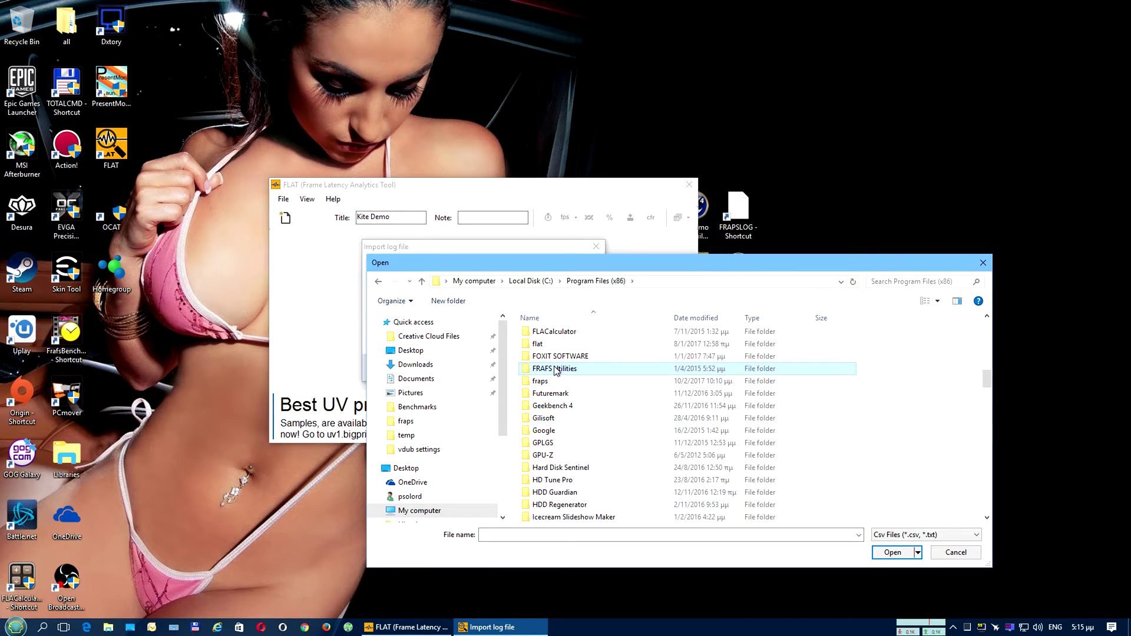
pyautogui.doubleClick(548, 383)
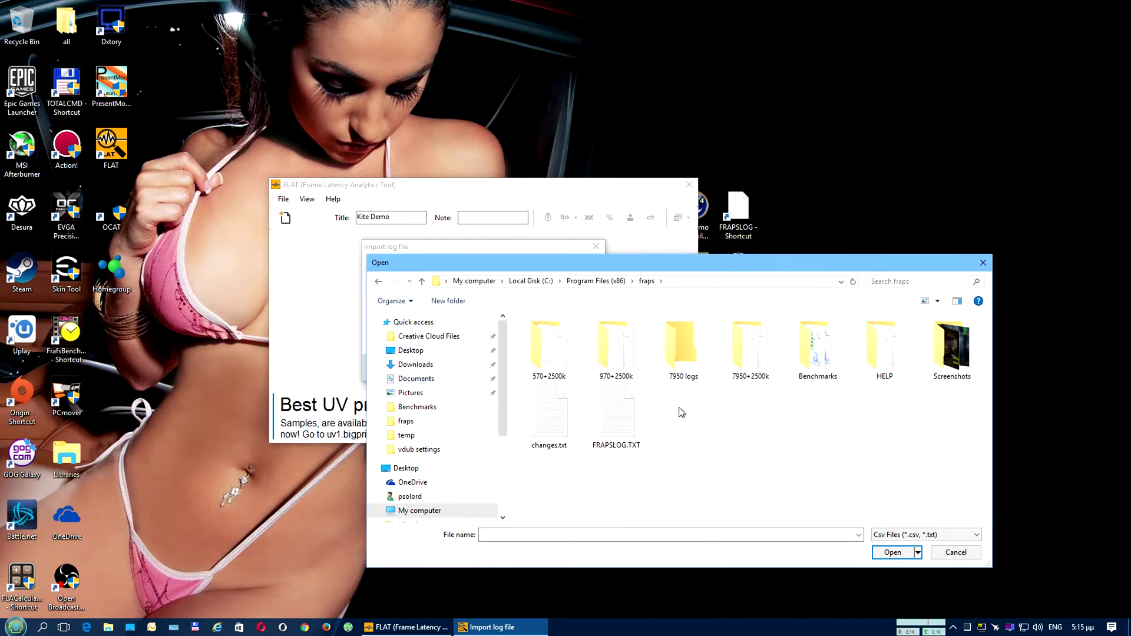
pyautogui.doubleClick(816, 350)
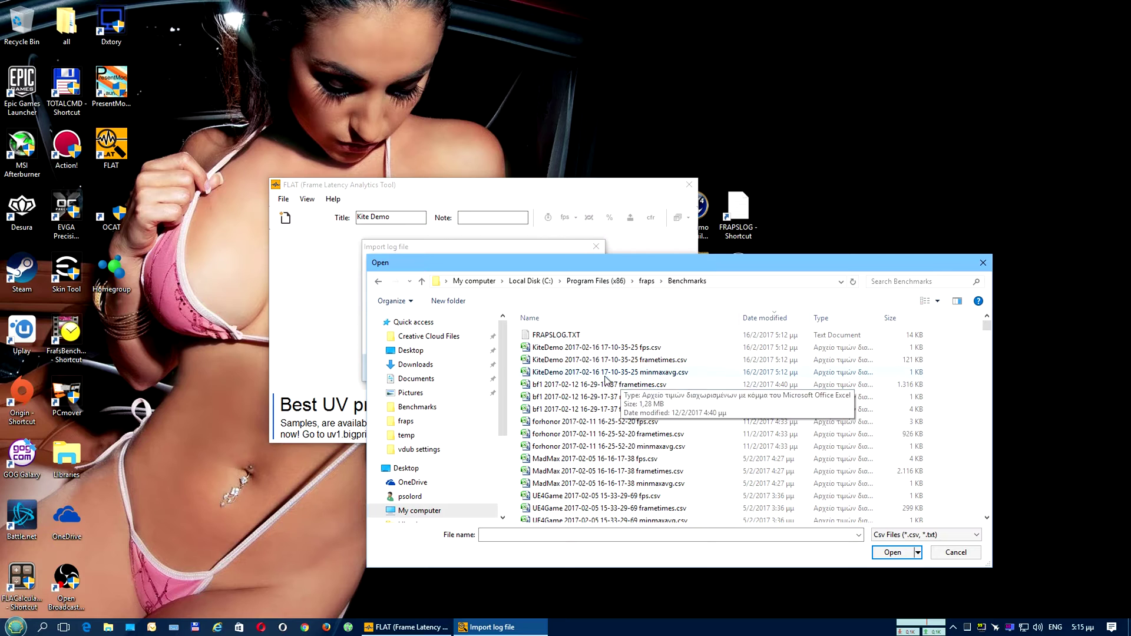
pyautogui.click(638, 361)
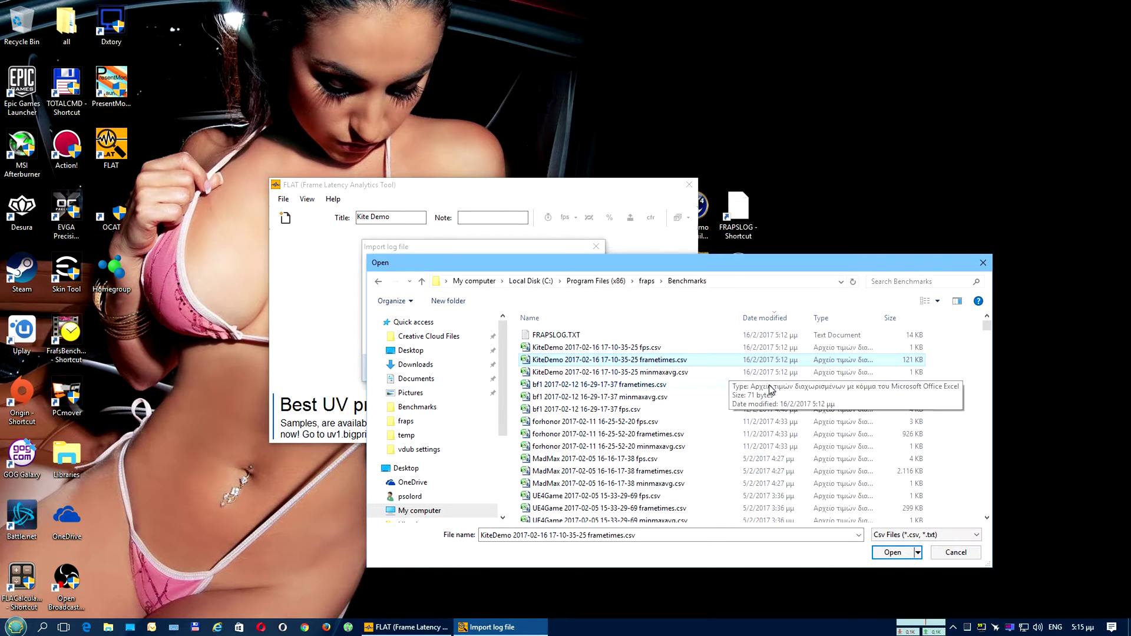
pyautogui.click(892, 552)
pyautogui.click(519, 367)
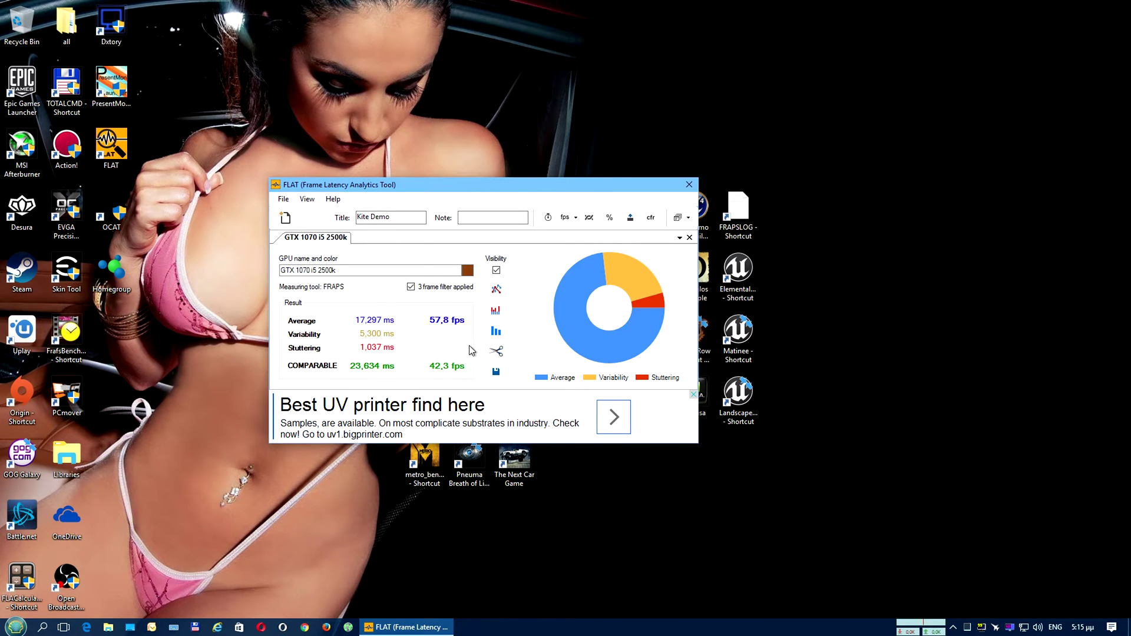
# - Start a second log import with the GPU name GTX 970 i5 2500k and filter the Benchmarks files by kite*
pyautogui.click(285, 217)
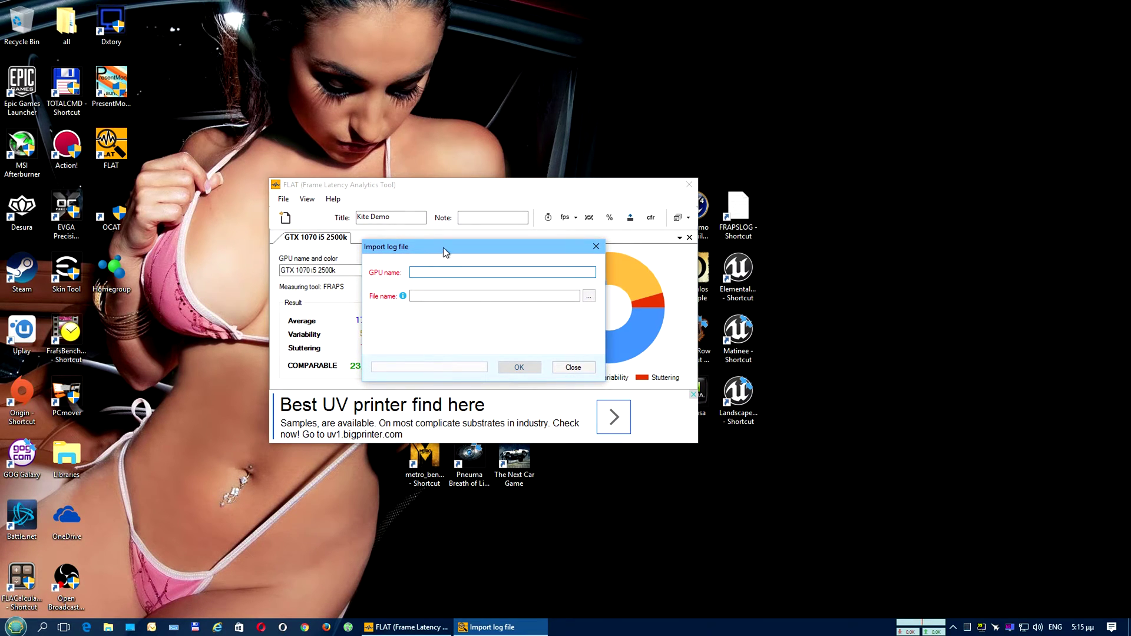
pyautogui.write('GTX 970 i5 2500k')
pyautogui.click(589, 296)
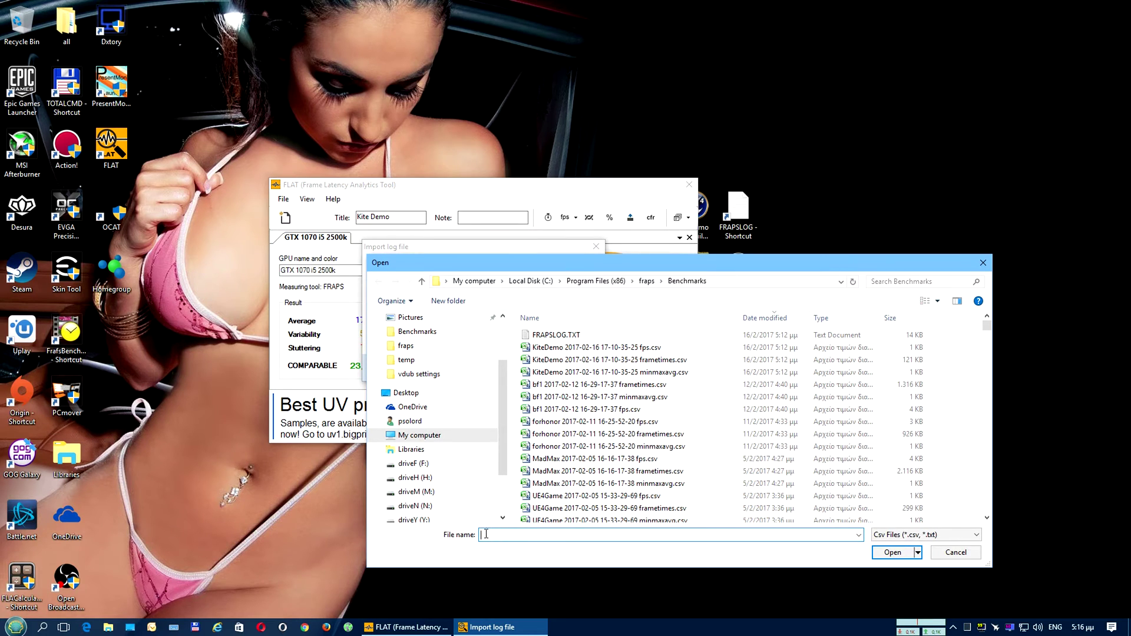
pyautogui.write('kite*')
pyautogui.press('Return')
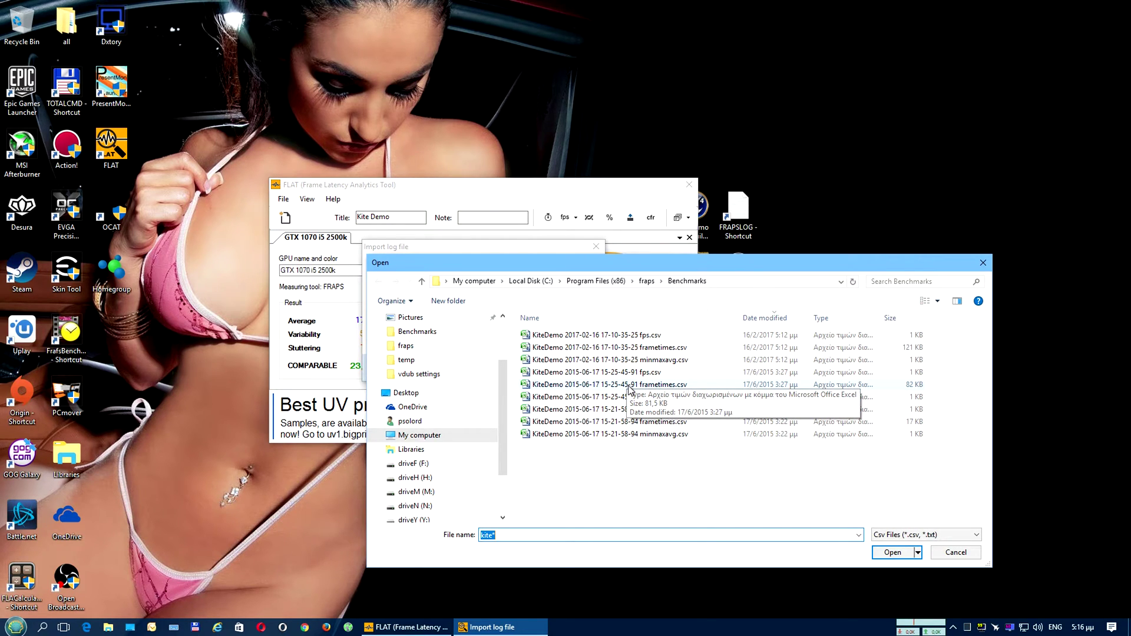
pyautogui.click(676, 385)
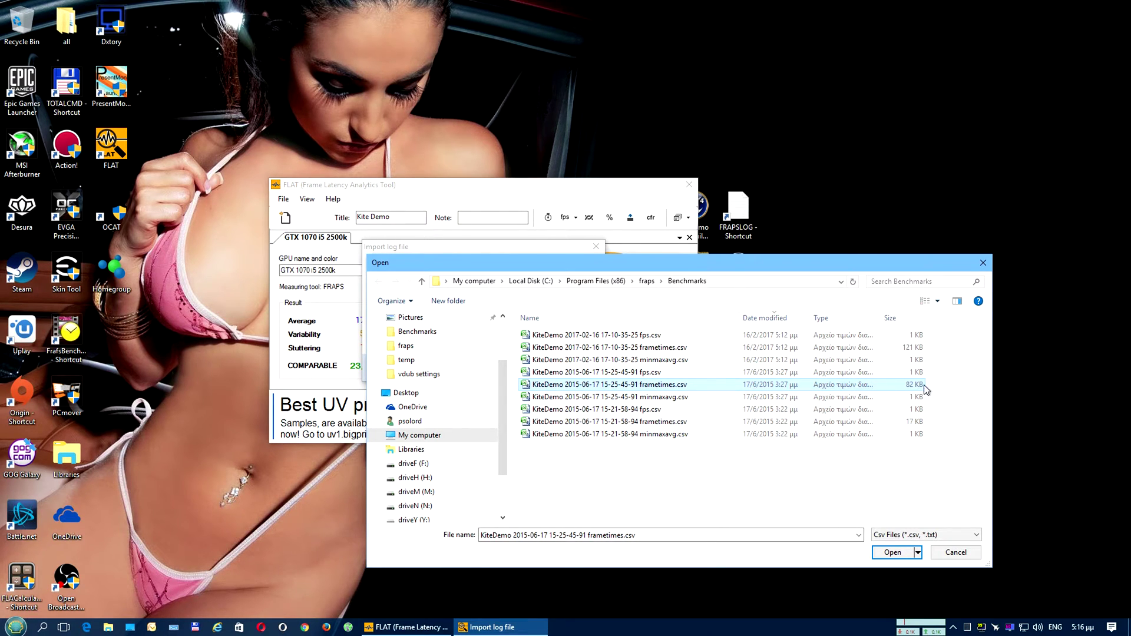
pyautogui.click(905, 552)
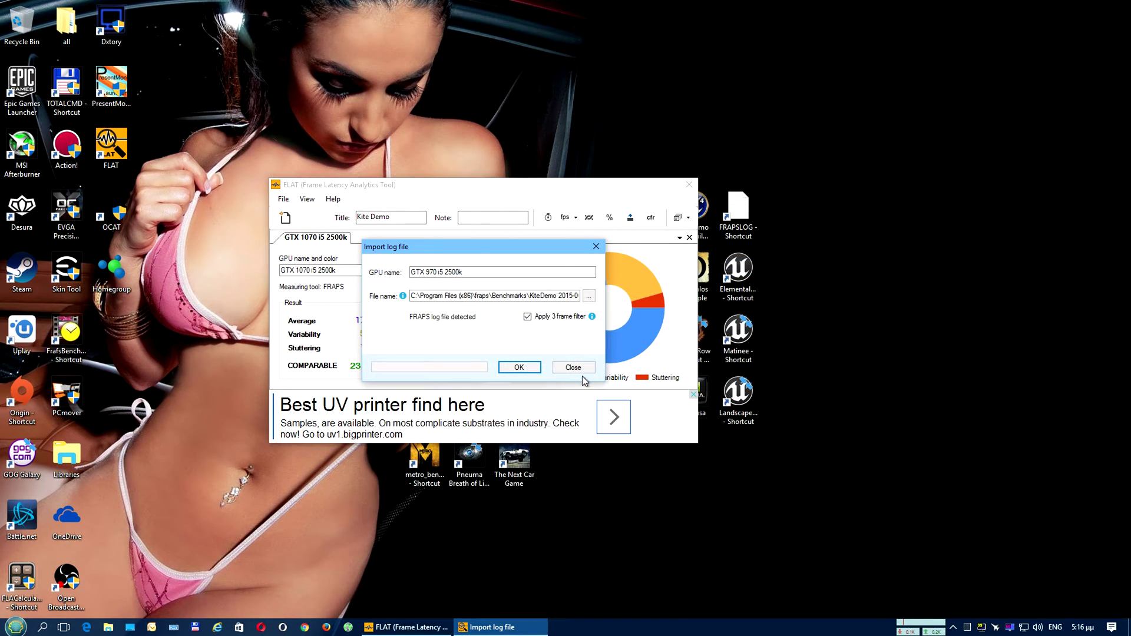
pyautogui.click(533, 369)
pyautogui.click(318, 238)
pyautogui.click(366, 238)
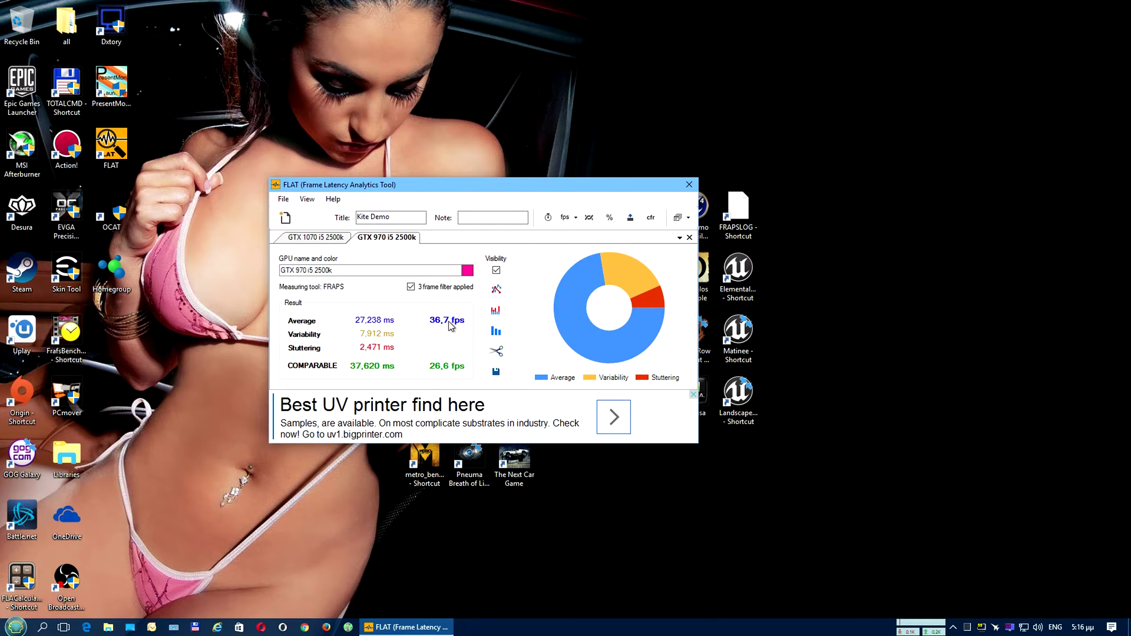
# - Divide the GTX 1070's rounded average of 58 fps by the GTX 970's 37 fps in Calculator, then close it
pyautogui.click(328, 238)
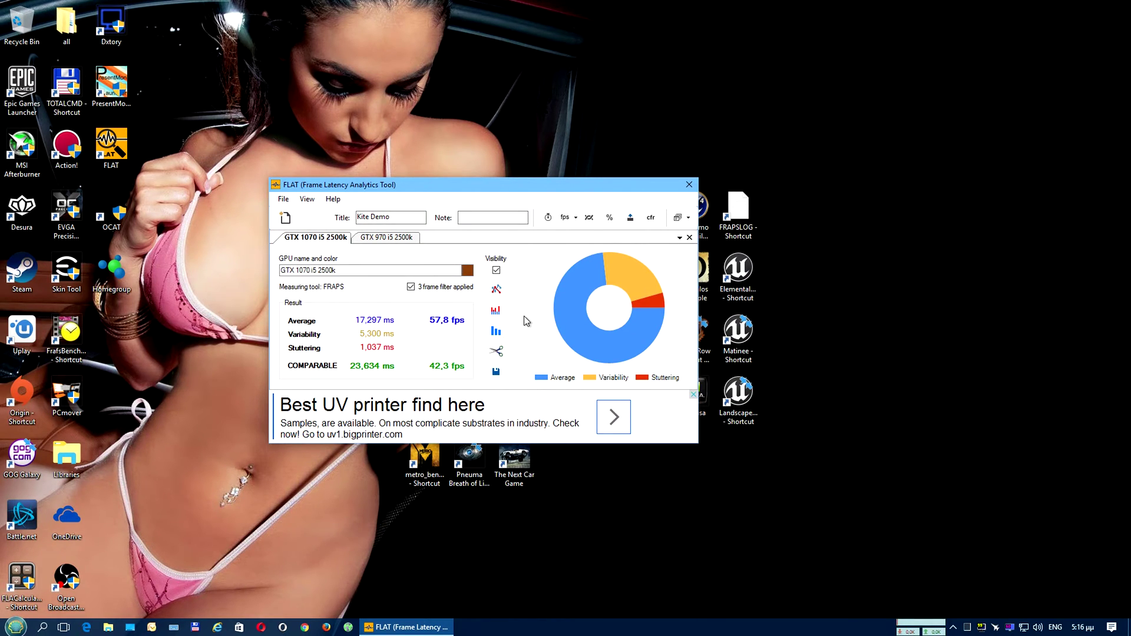
pyautogui.press('XF86Calculator')
pyautogui.write('58')
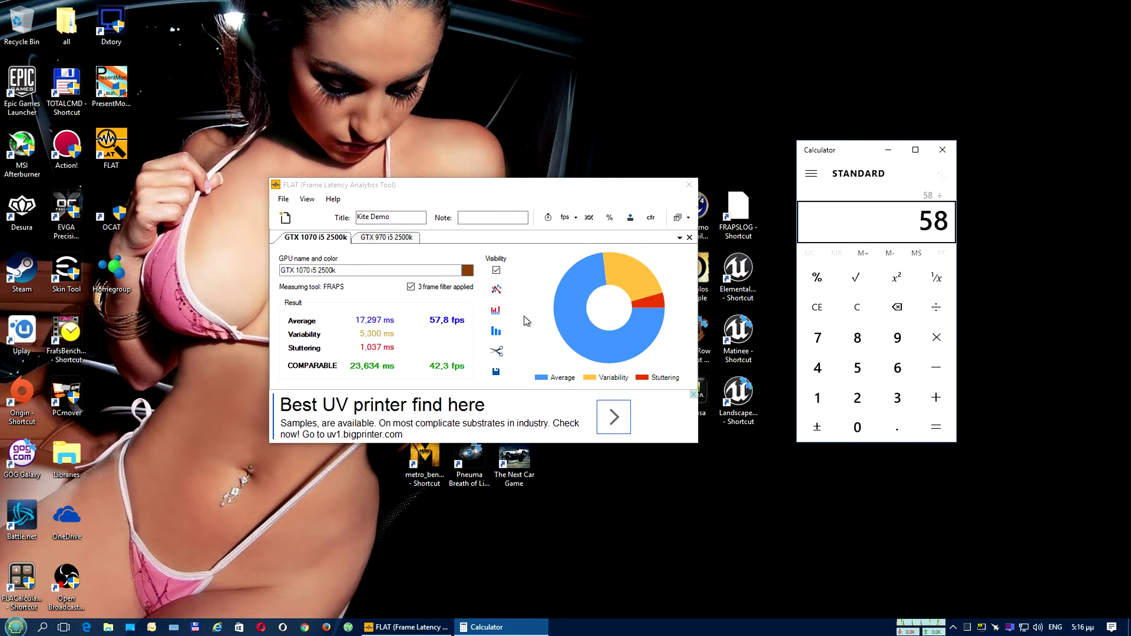
pyautogui.press('/')
pyautogui.click(413, 239)
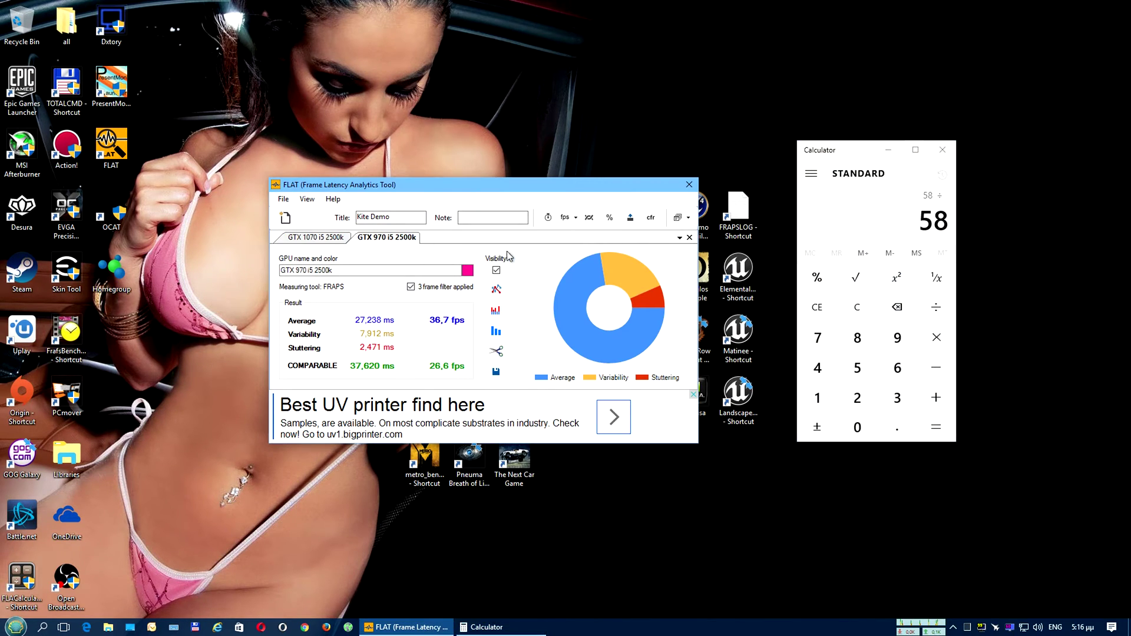
pyautogui.click(857, 153)
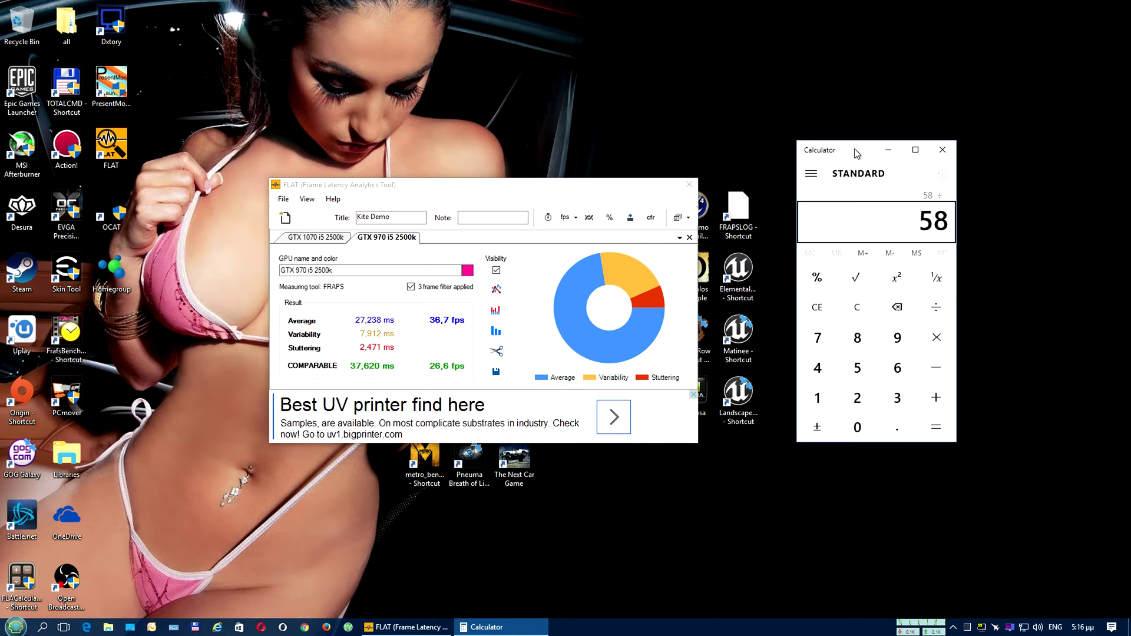
pyautogui.write('37')
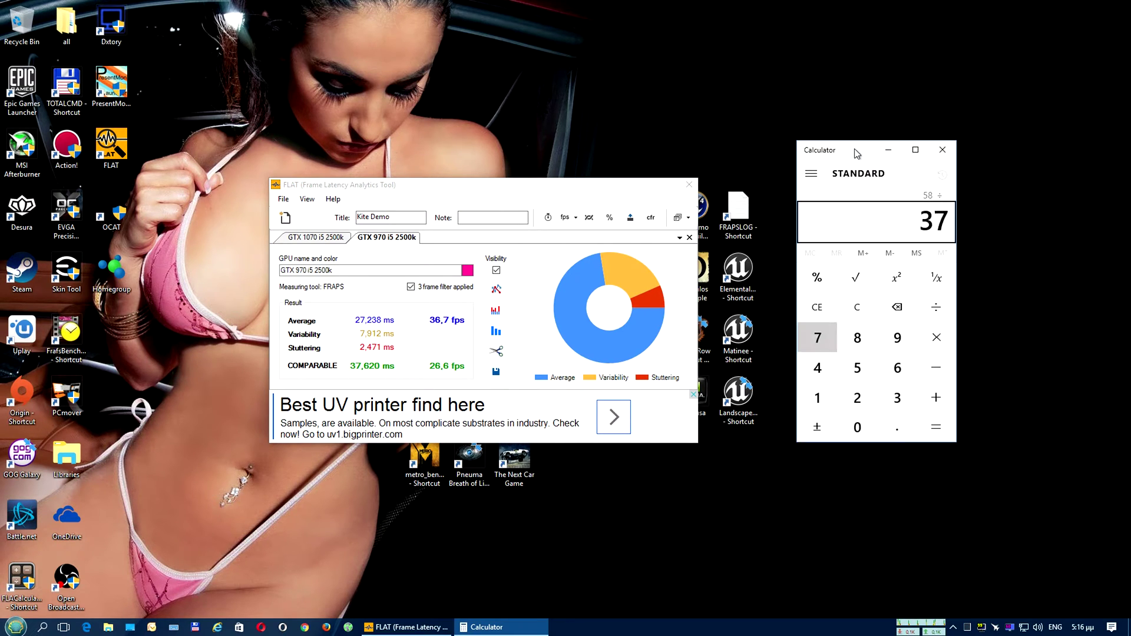
pyautogui.press('Return')
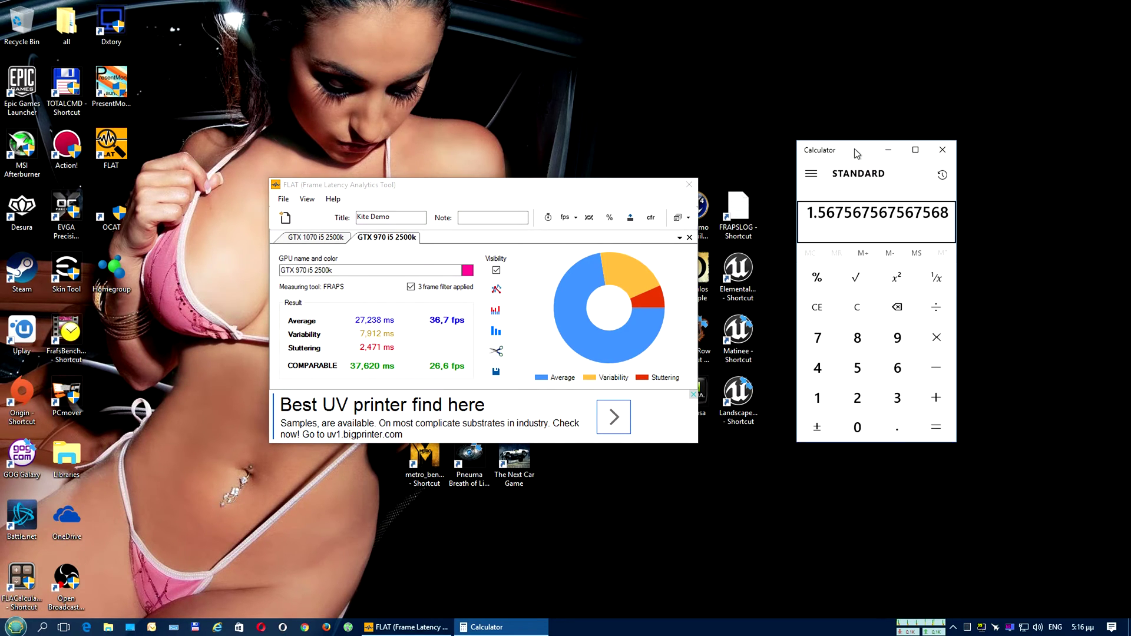
pyautogui.click(949, 154)
# - Compare the variability and stuttering results of the GTX 1070 and GTX 970 entries in FLAT
pyautogui.click(316, 238)
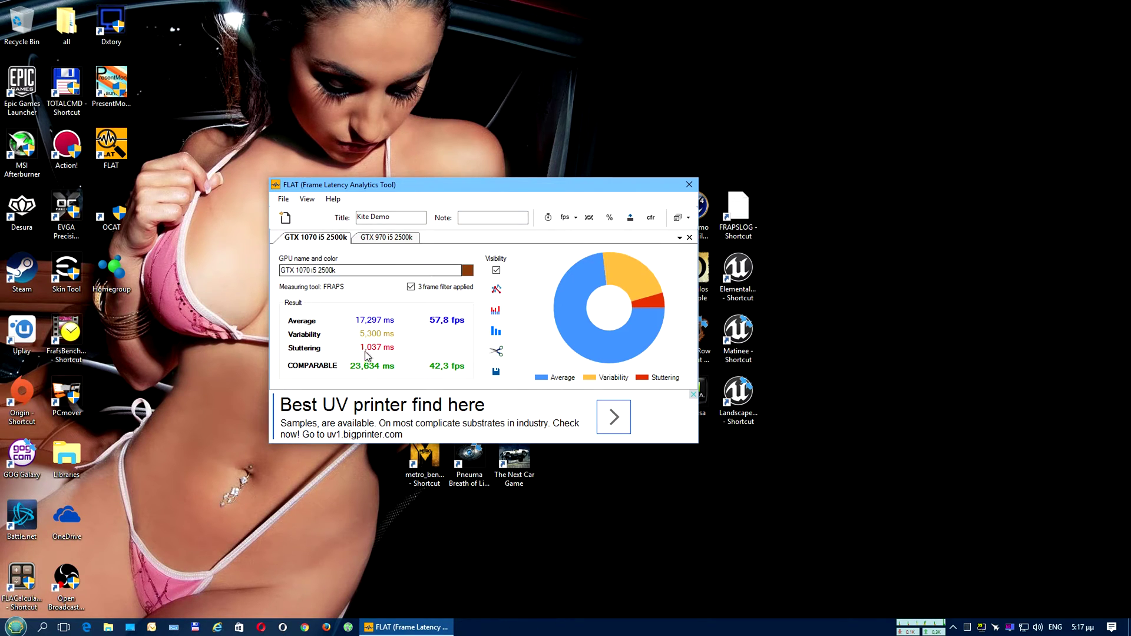
pyautogui.click(382, 241)
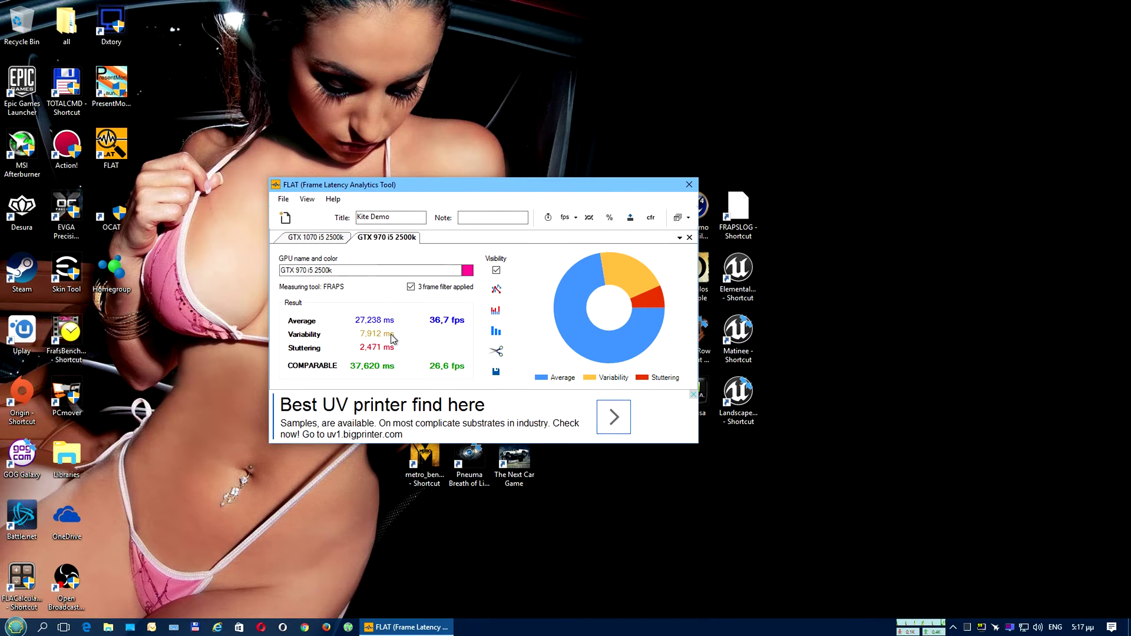
pyautogui.click(325, 241)
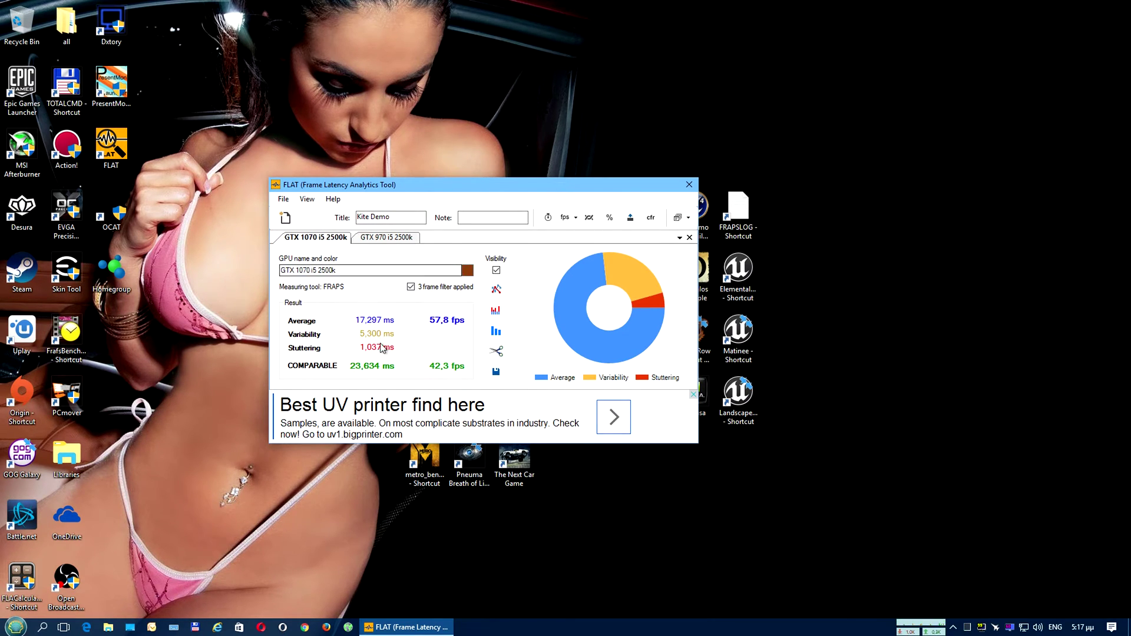
pyautogui.click(388, 243)
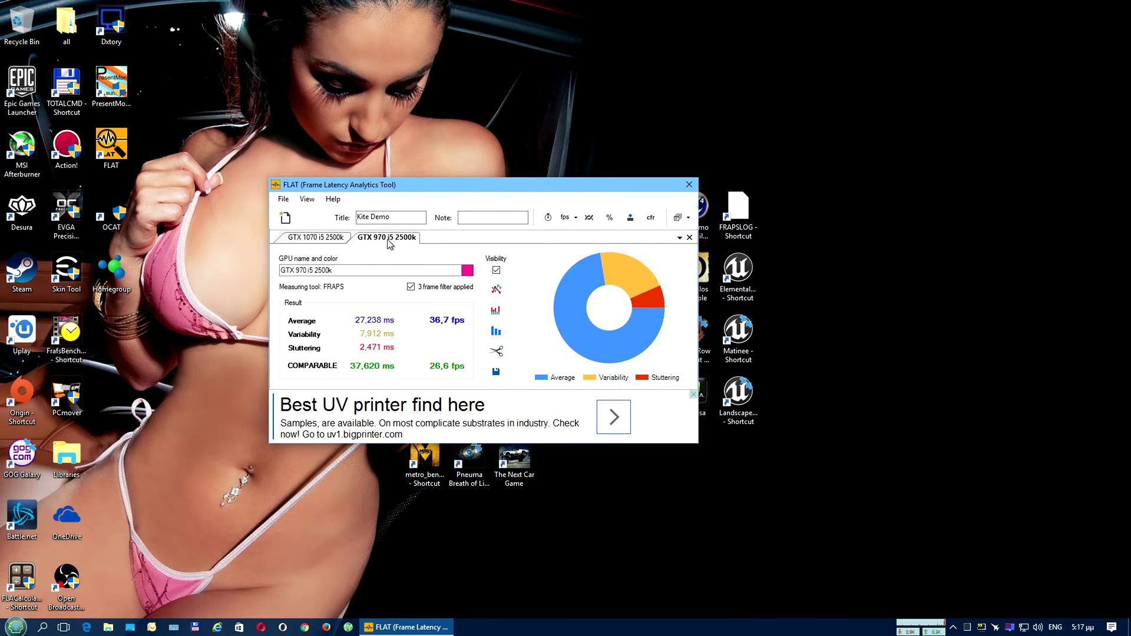
# - Examine the GTX 1070's frame time visualization maximized and with an expanded frame-time scale, then close the chart
pyautogui.click(321, 239)
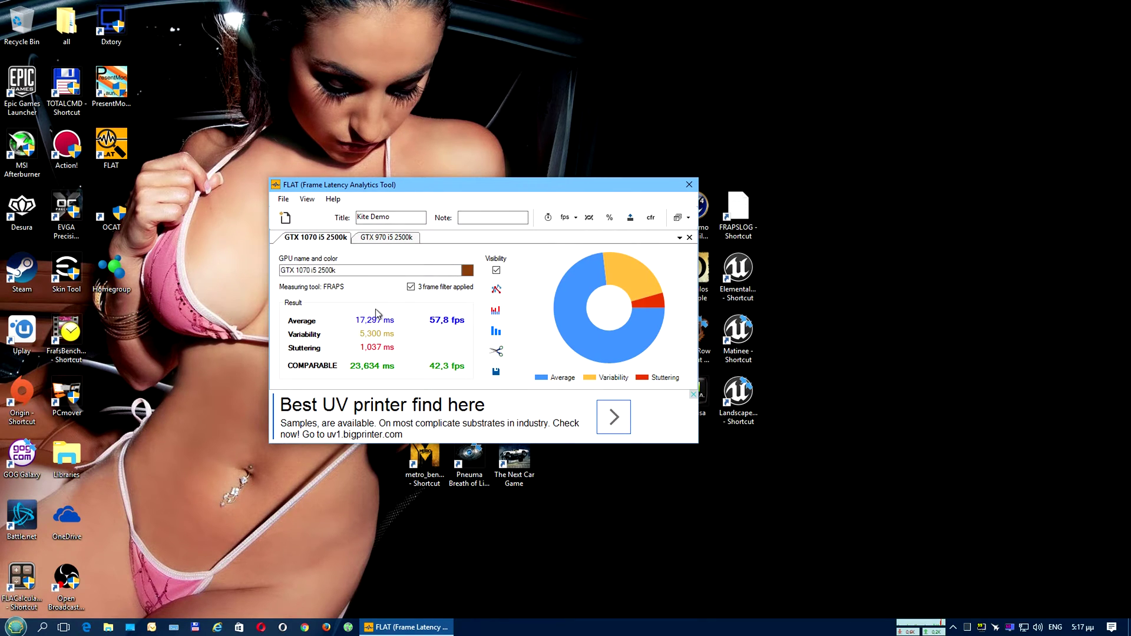
pyautogui.click(496, 291)
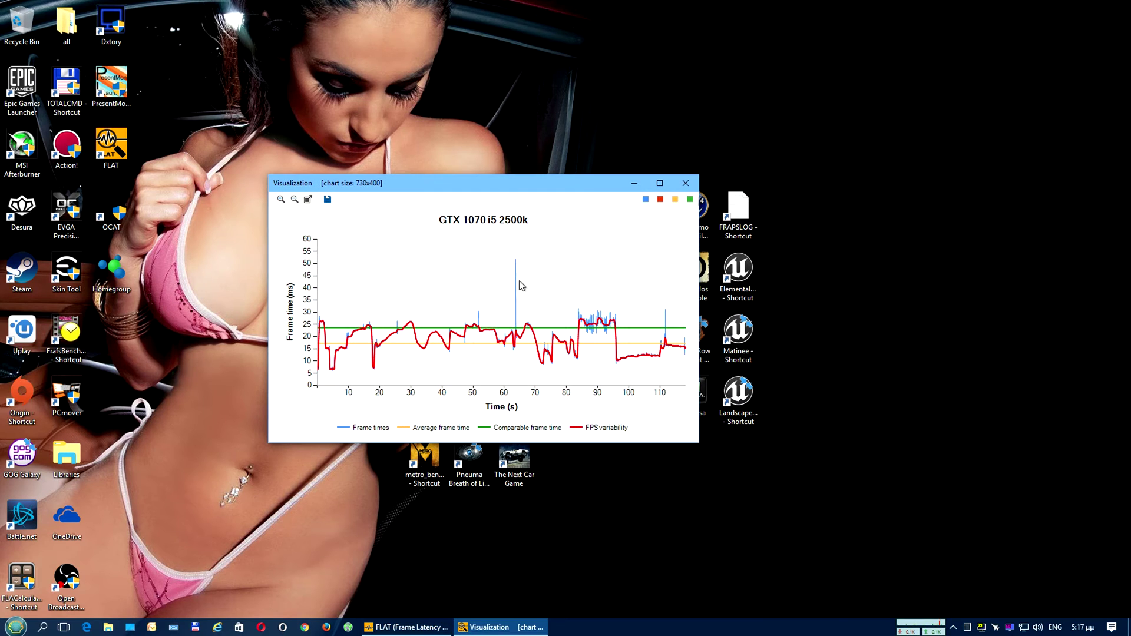
pyautogui.click(663, 185)
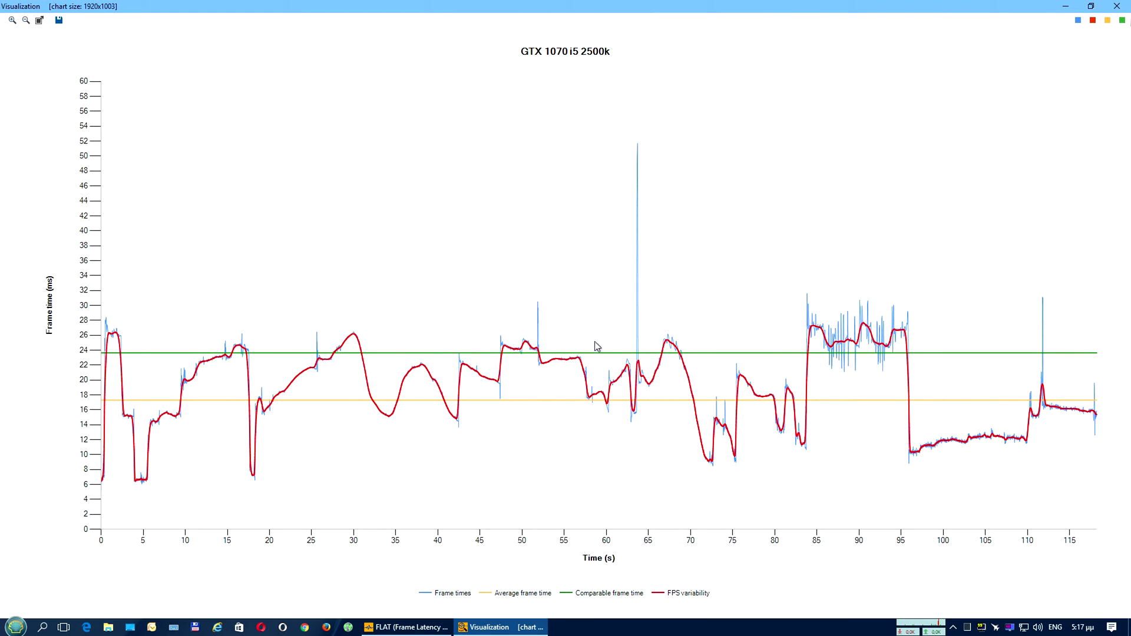
pyautogui.click(26, 21)
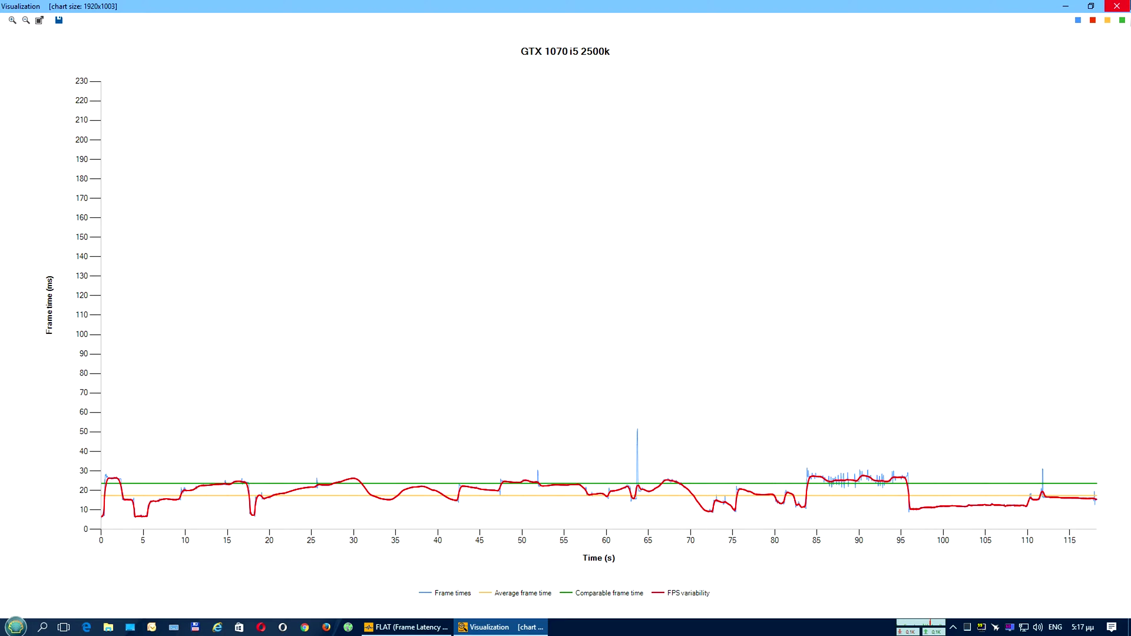
pyautogui.click(1116, 6)
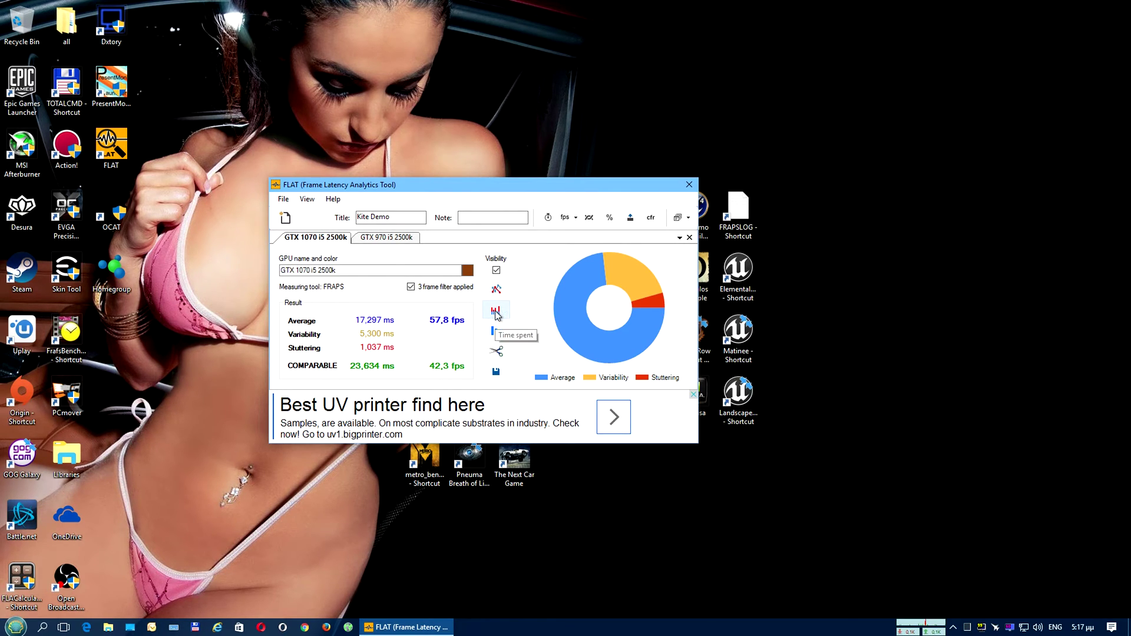
# - Examine the GTX 970's frame time visualization maximized and with an expanded frame-time scale, then close the chart
pyautogui.click(387, 240)
pyautogui.click(496, 289)
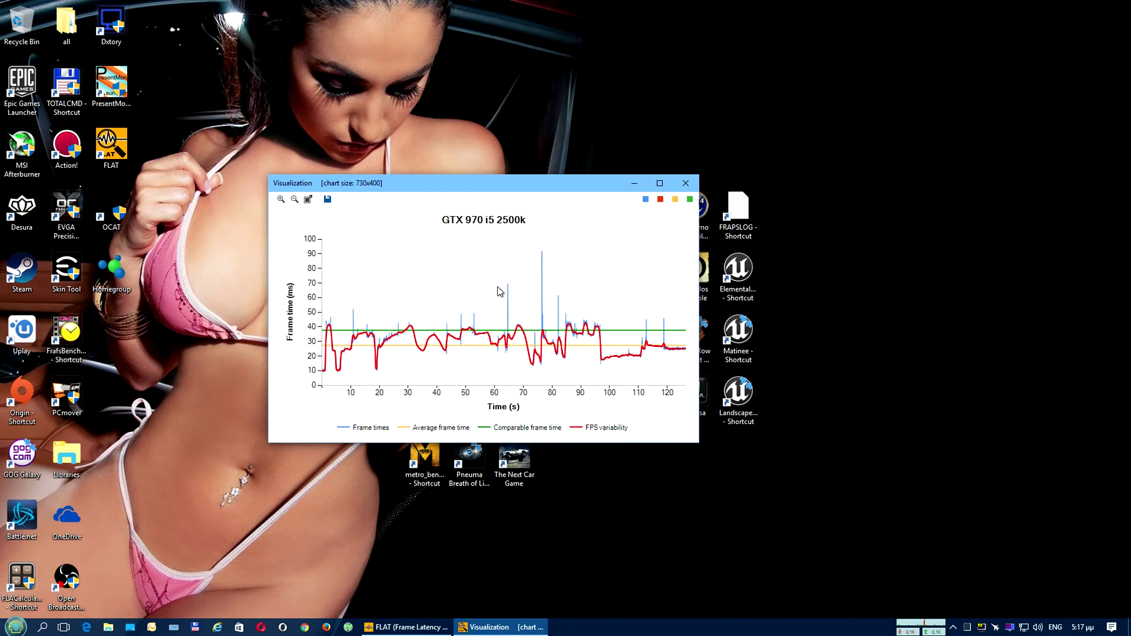
pyautogui.click(660, 183)
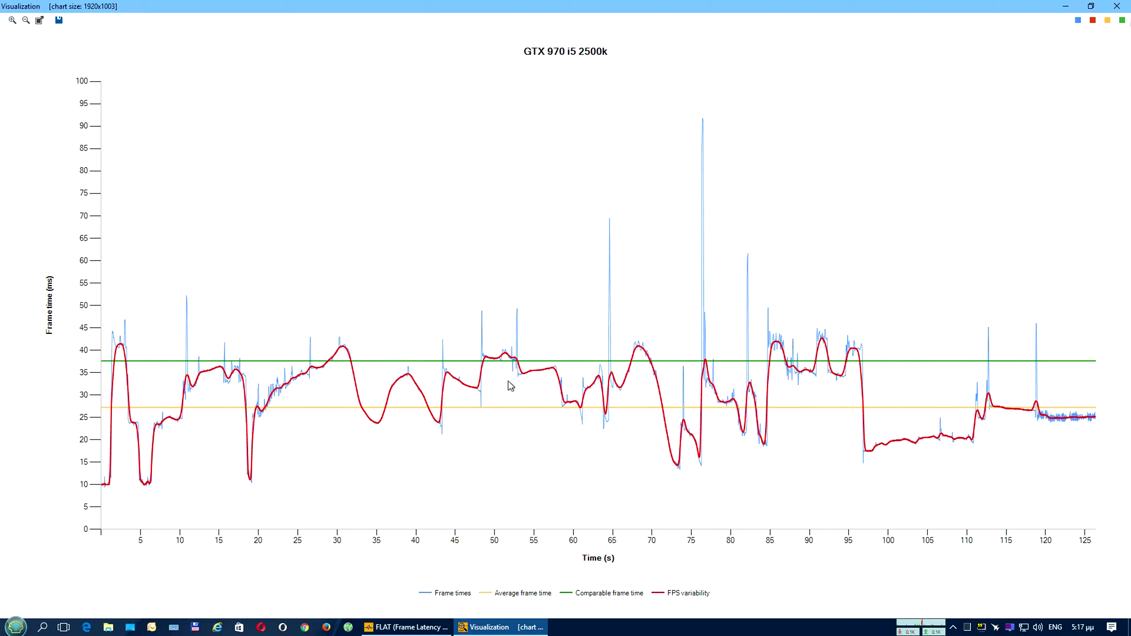
pyautogui.click(26, 22)
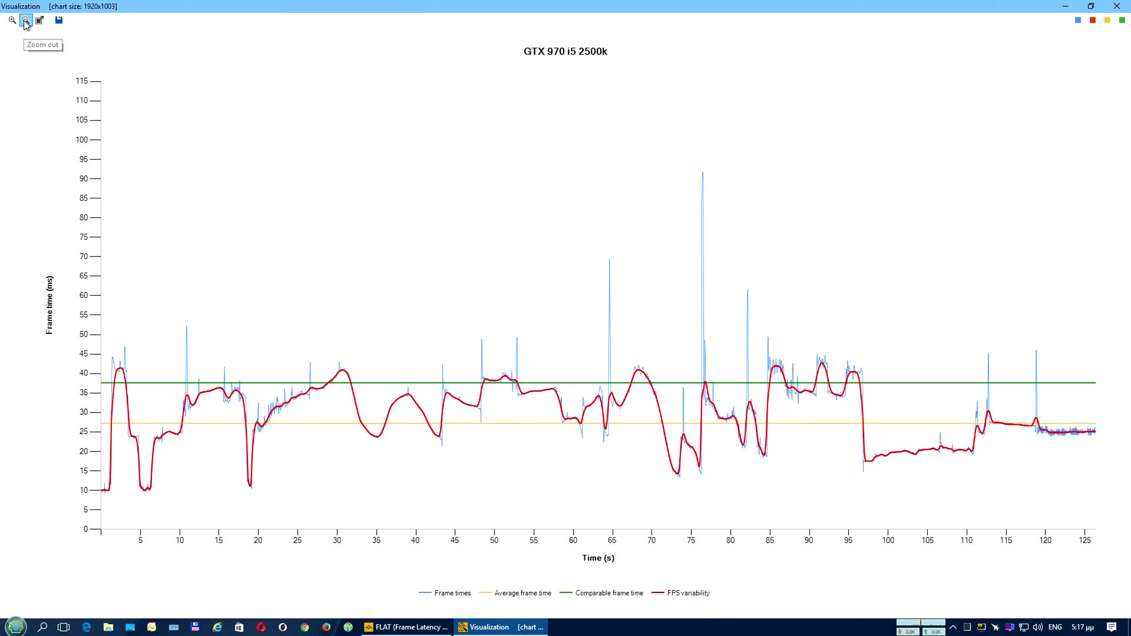
pyautogui.click(24, 22)
pyautogui.click(25, 21)
pyautogui.click(24, 21)
pyautogui.click(25, 21)
pyautogui.click(25, 21)
pyautogui.click(25, 21)
pyautogui.click(25, 22)
pyautogui.click(1117, 6)
# - Examine the GTX 1070's maximized time-spent-beyond chart for frames beyond 16.7 ms (under 60 fps), then close it
pyautogui.click(315, 237)
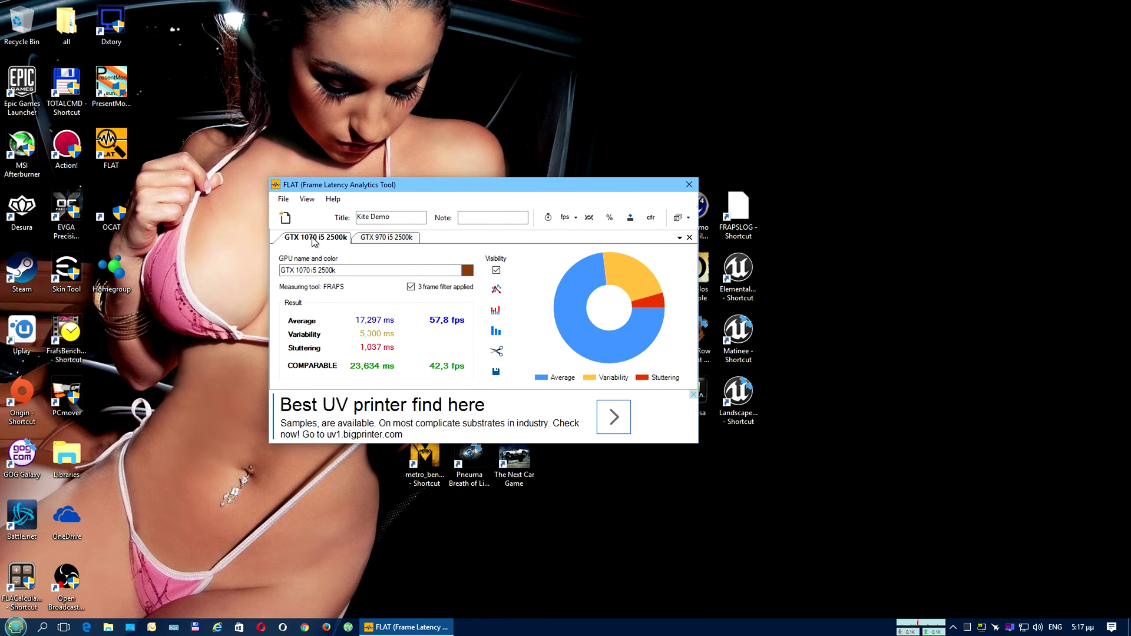
pyautogui.click(497, 292)
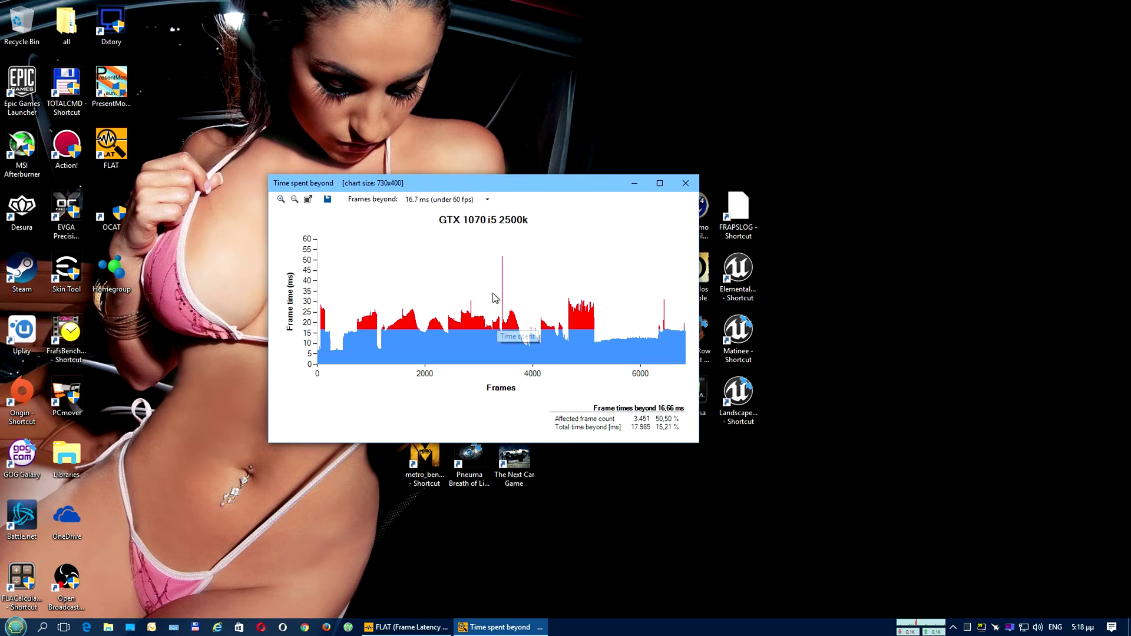
pyautogui.click(659, 184)
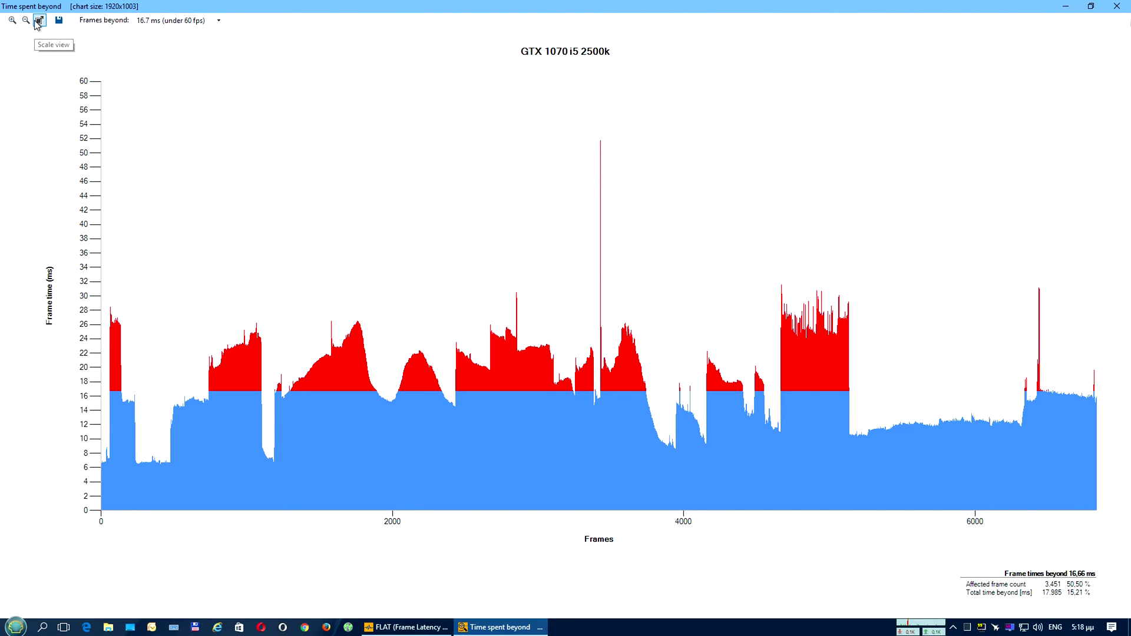
pyautogui.click(1116, 6)
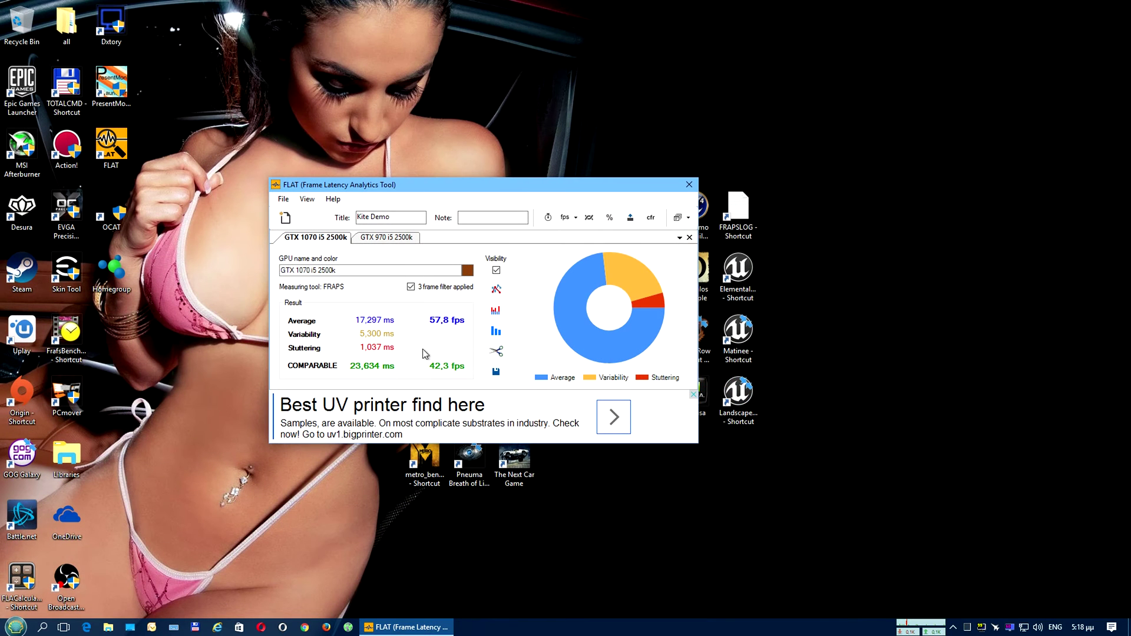
# - Open the GTX 1070's frame time histogram maximized and inspect the frame counts of individual bars
pyautogui.click(499, 334)
pyautogui.click(662, 185)
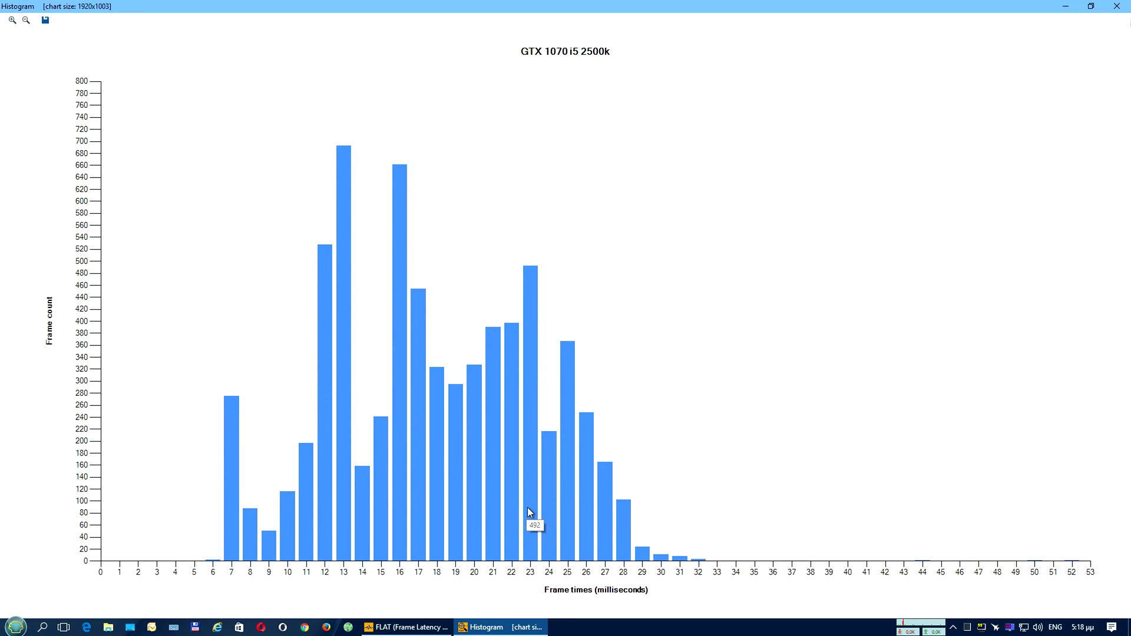
pyautogui.moveTo(448, 504)
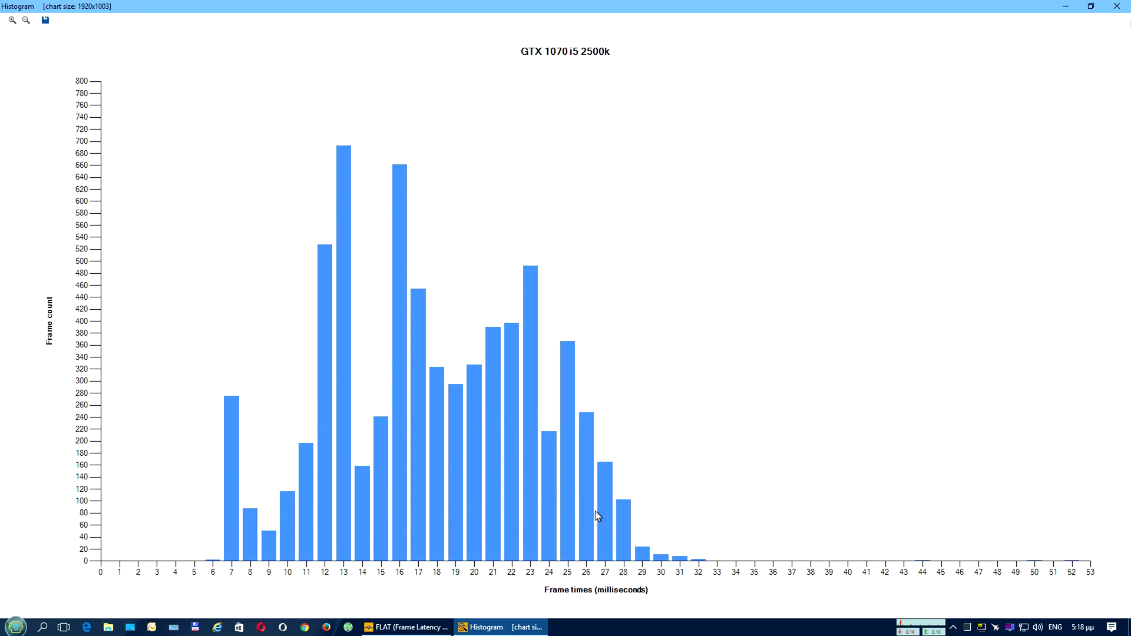